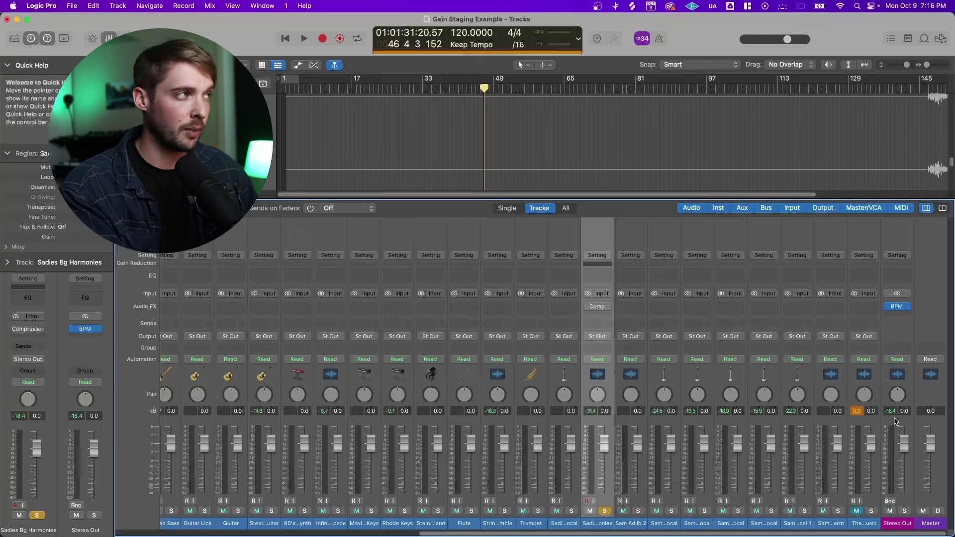
- Play the session briefly to review the channel meters, then stop playback
key(space)
scroll(498, 448, left, 10)
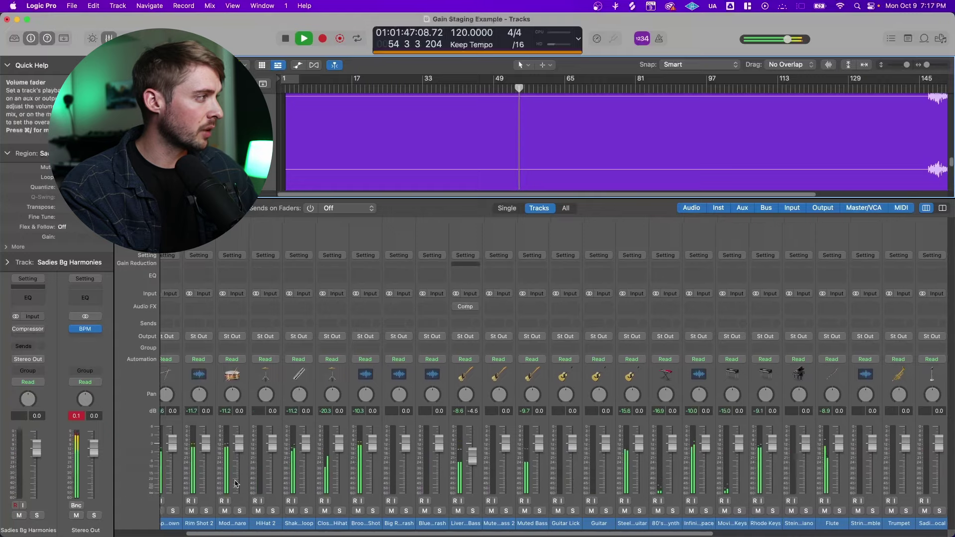
scroll(236, 483, left, 4)
scroll(249, 462, right, 10)
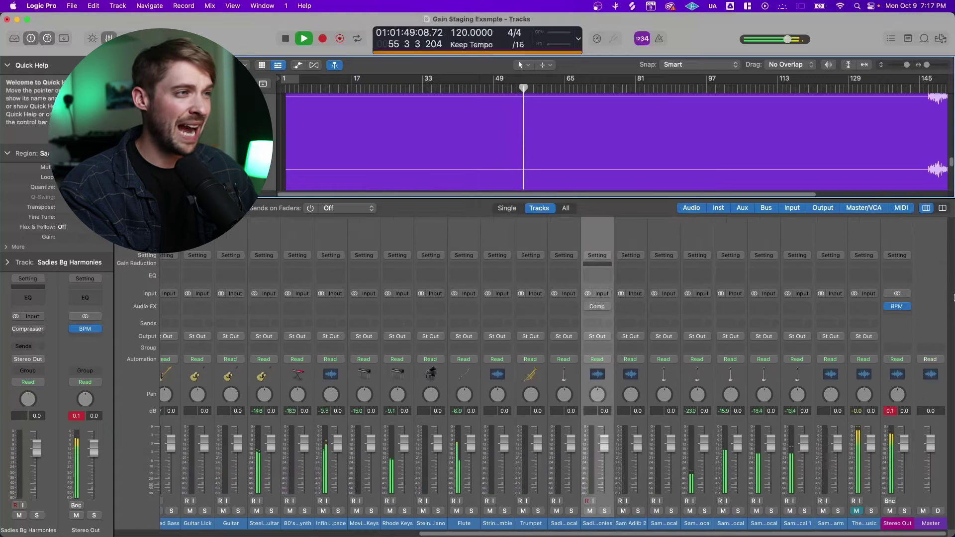
key(space)
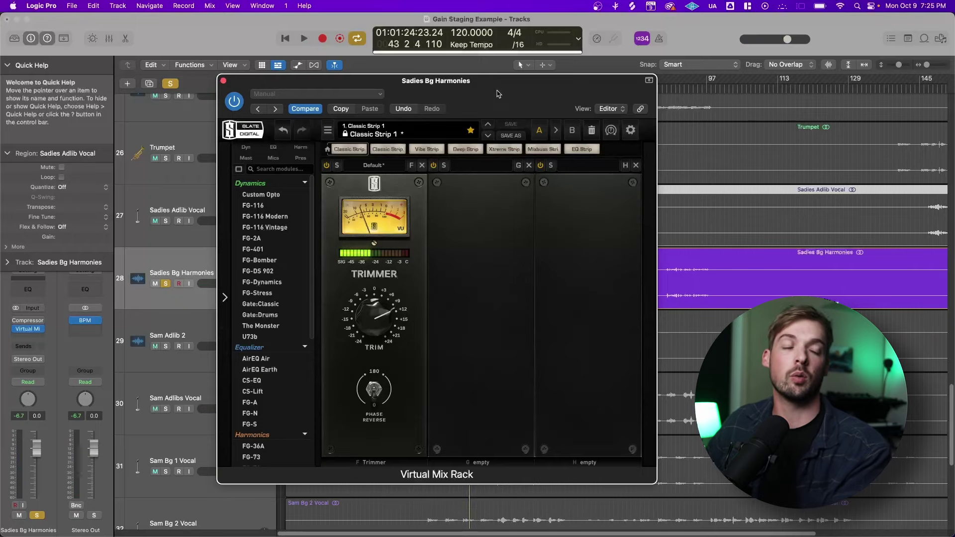
- Set the Sadies Bg Harmonies Trimmer to about +12 dB while listening to playback
drag(498, 94, 540, 86)
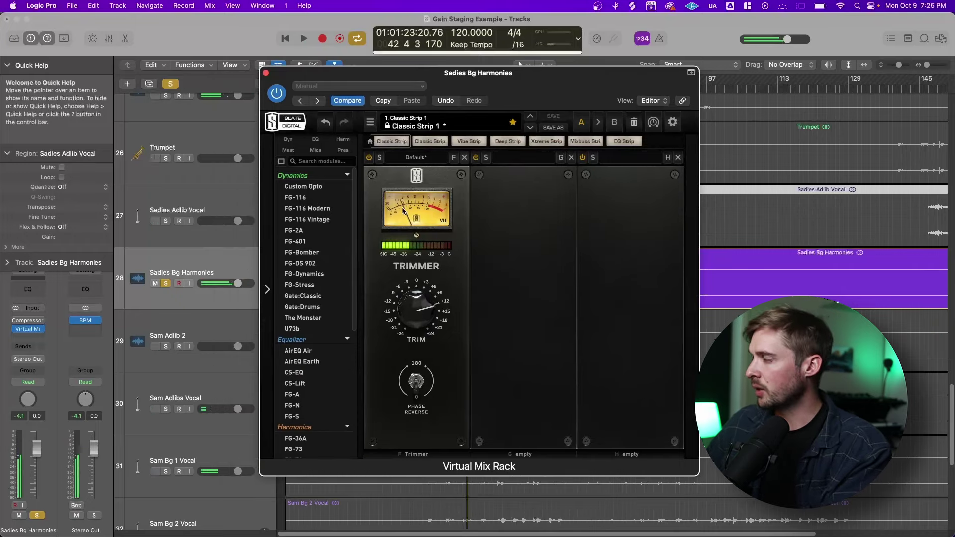
key(space)
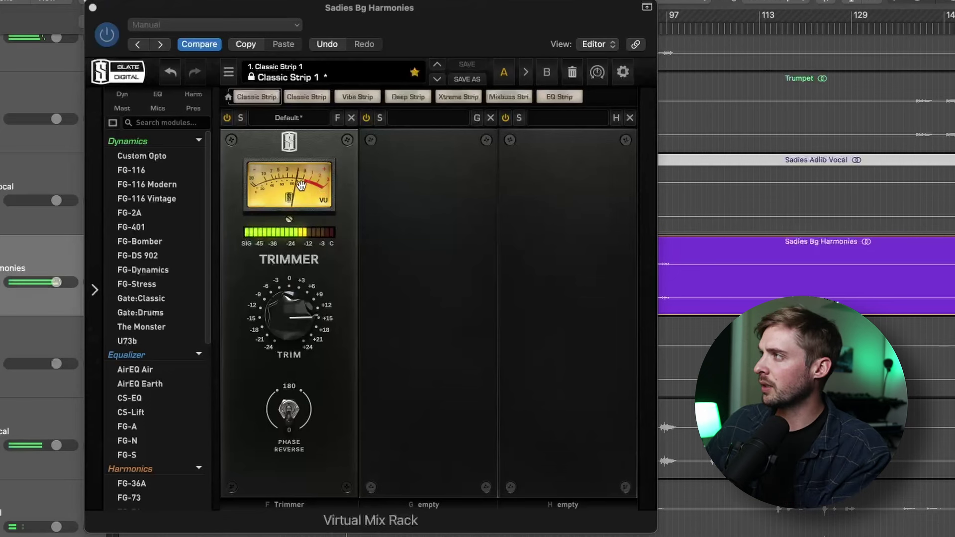
click(297, 305)
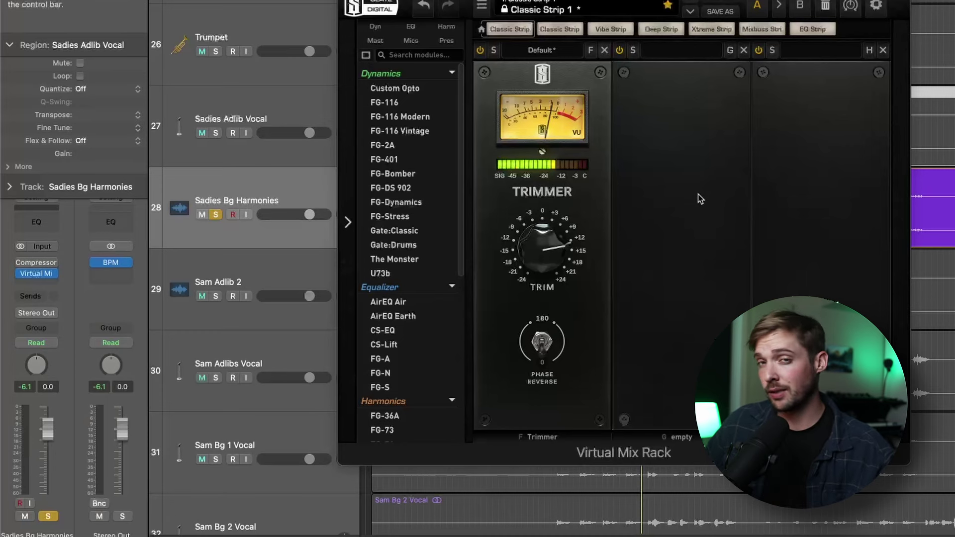
key(space)
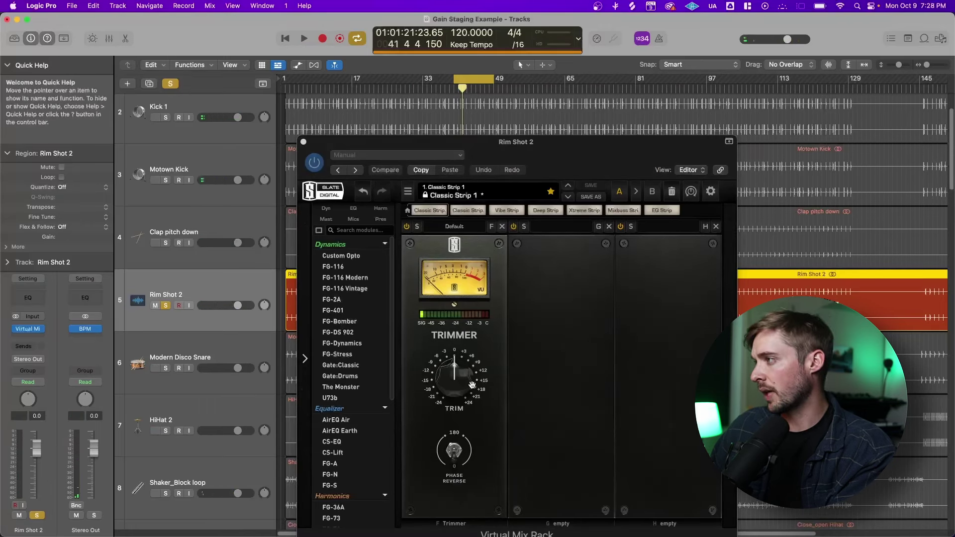
- Push the Rim Shot 2 Trimmer to +24 dB during playback, then clear the clipped peak readouts
drag(472, 384, 474, 378)
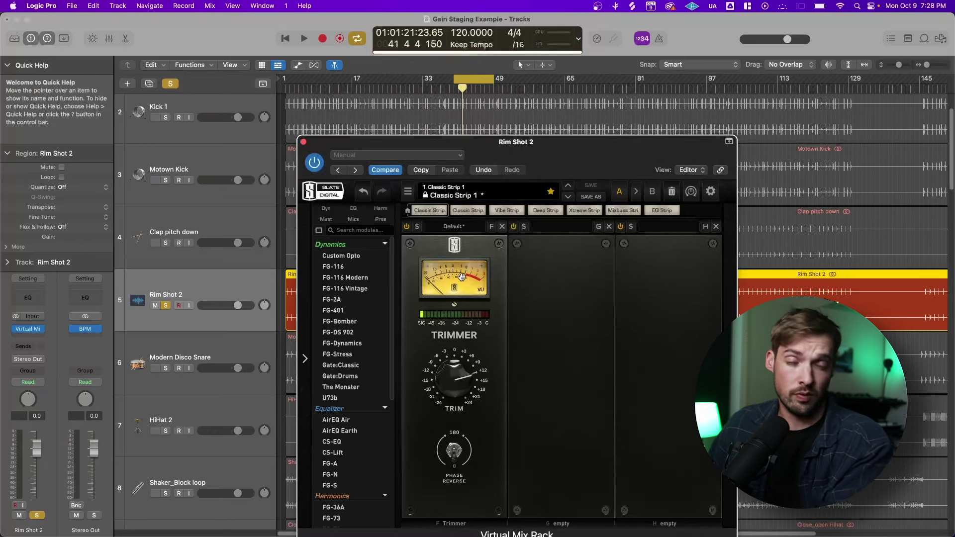
key(space)
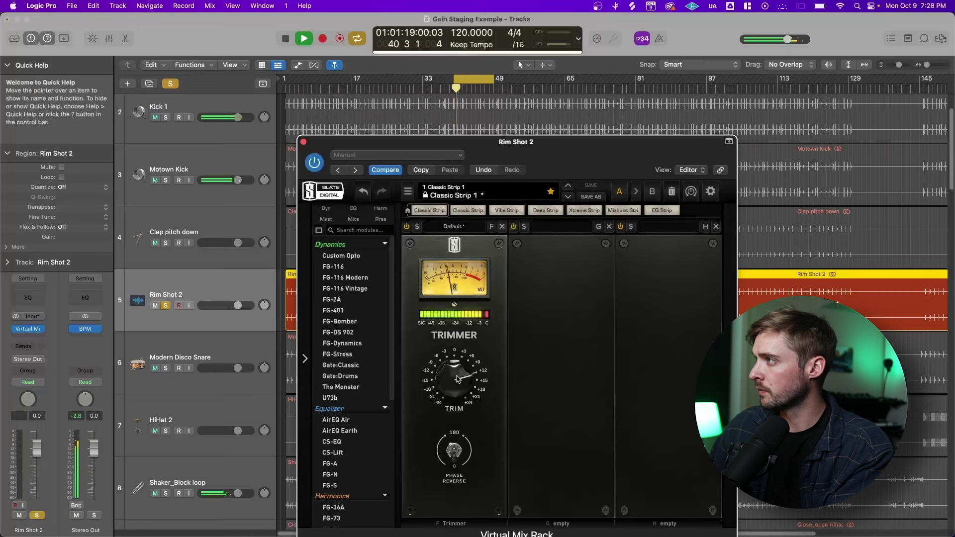
drag(466, 380, 462, 351)
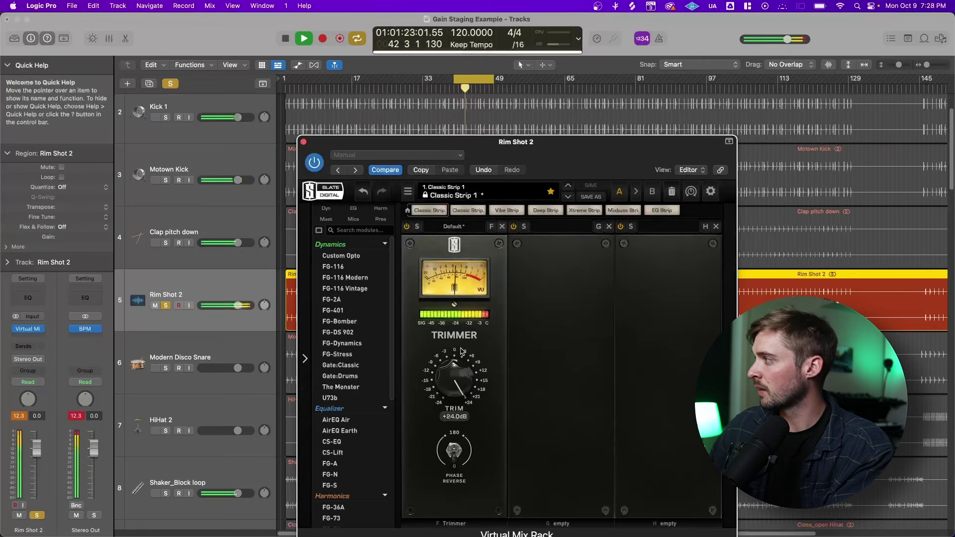
key(space)
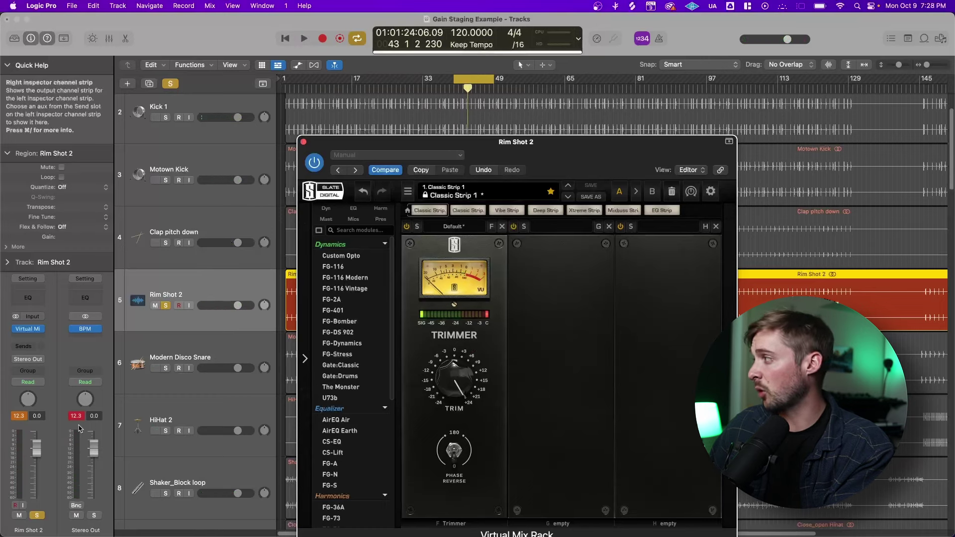
click(23, 418)
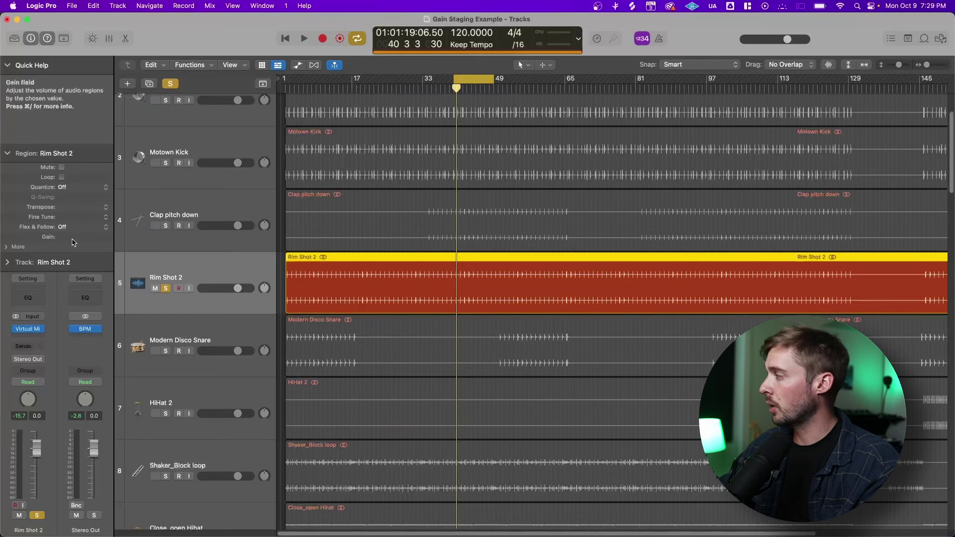
- Try a +12.5 dB Rim Shot 2 region gain and reset it, then raise Shaker_Block loop to +5.2 dB
drag(65, 237, 66, 219)
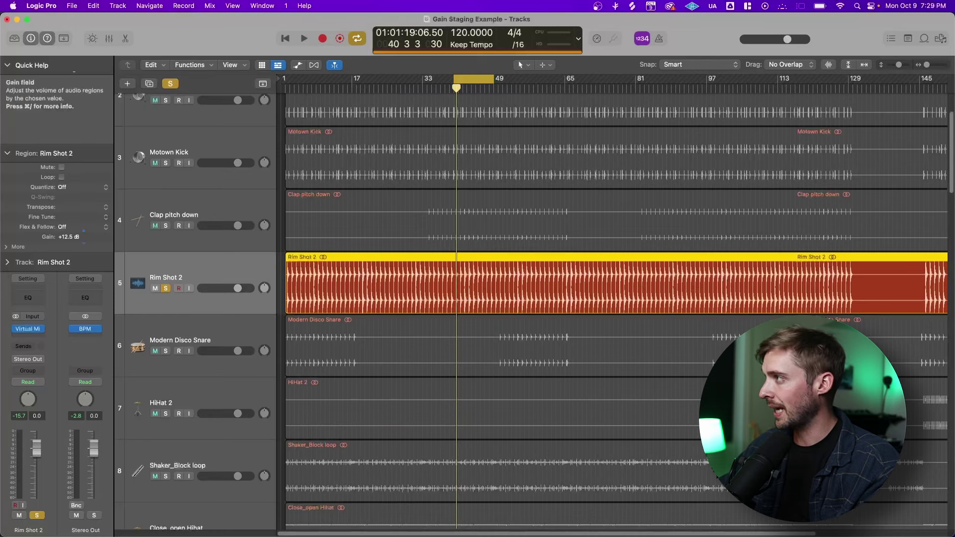
alt+click(84, 236)
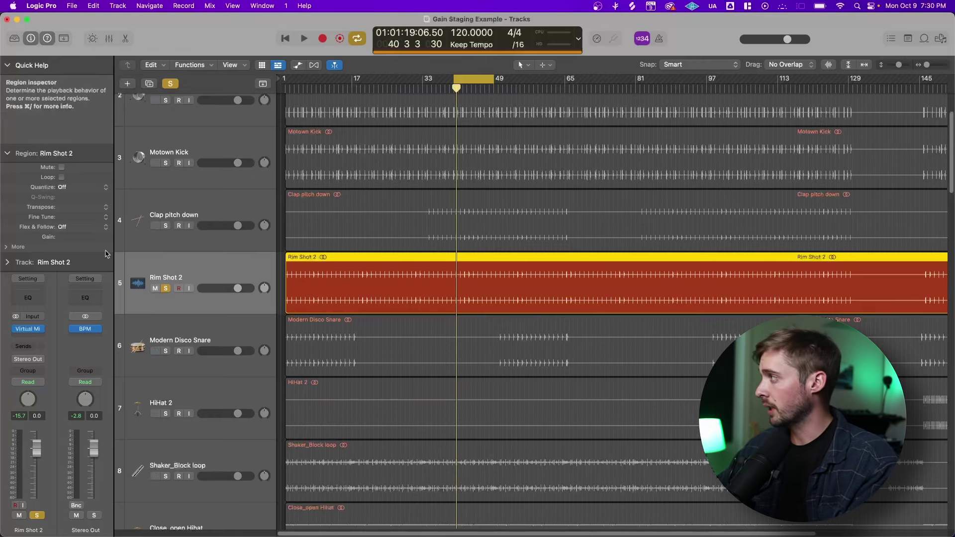
drag(63, 237, 65, 233)
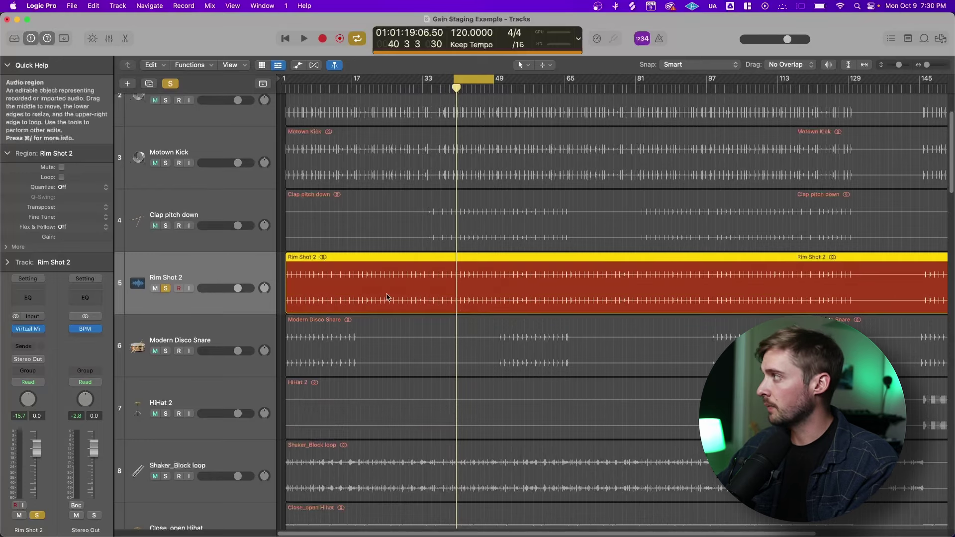
key(Down)
key(Down)
key(Down)
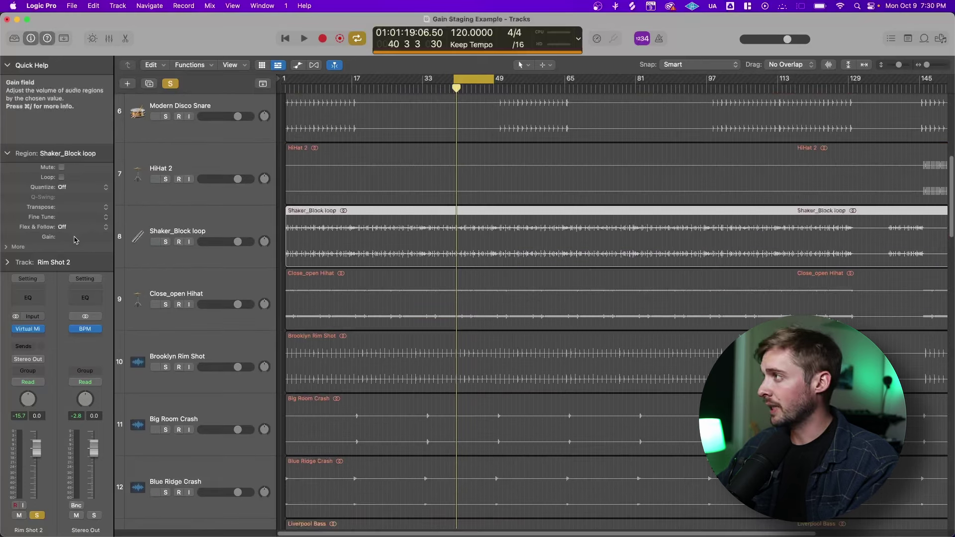
drag(75, 237, 74, 219)
- Reselect the Rim Shot 2 region and reopen its Virtual Mix Rack
key(Up)
key(Up)
key(Up)
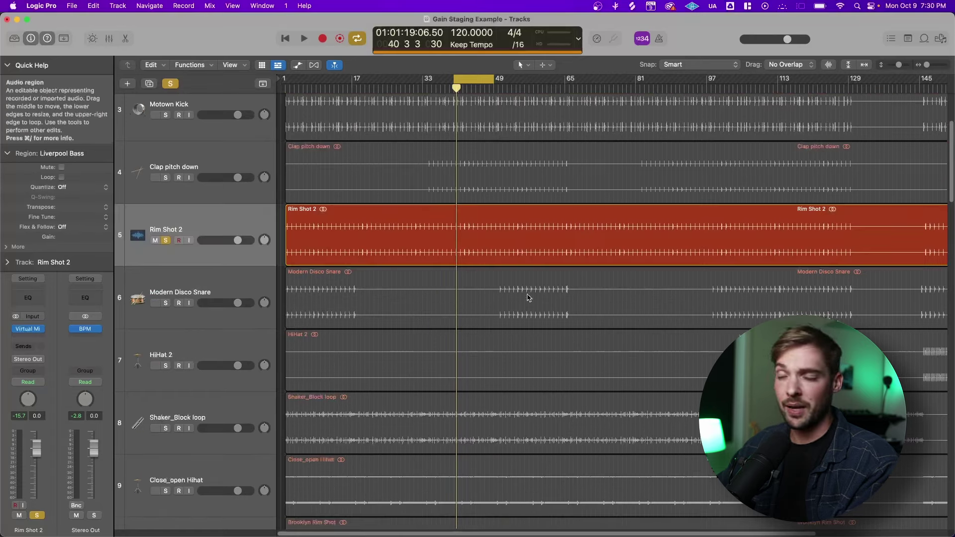
click(28, 328)
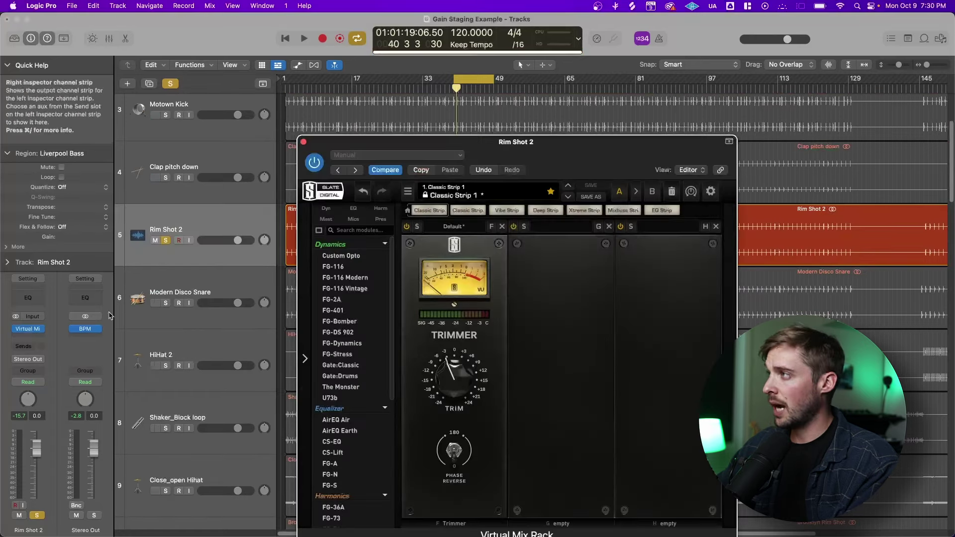
drag(594, 174, 593, 123)
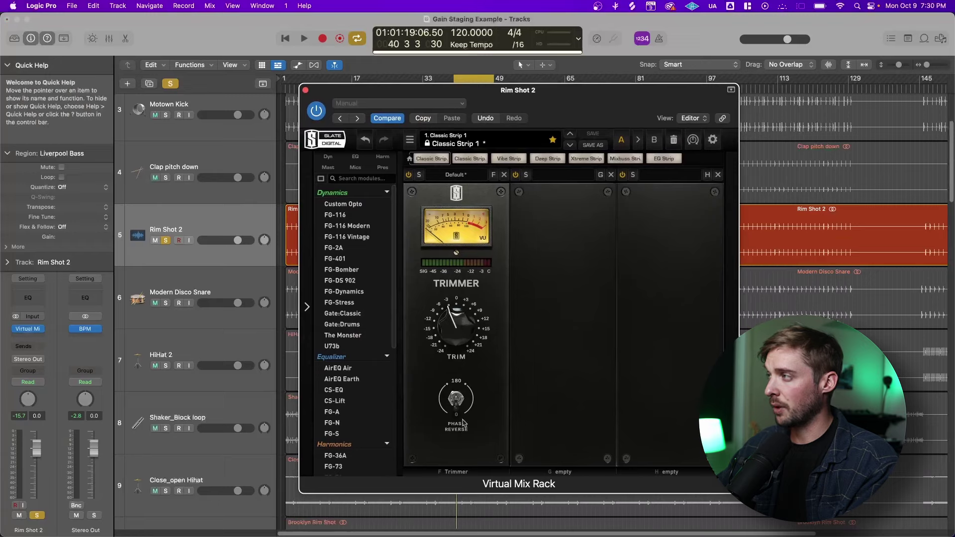
- Insert a stereo Utility Gain plugin on Rim Shot 2 and close its window
click(40, 329)
mouse_move(87, 511)
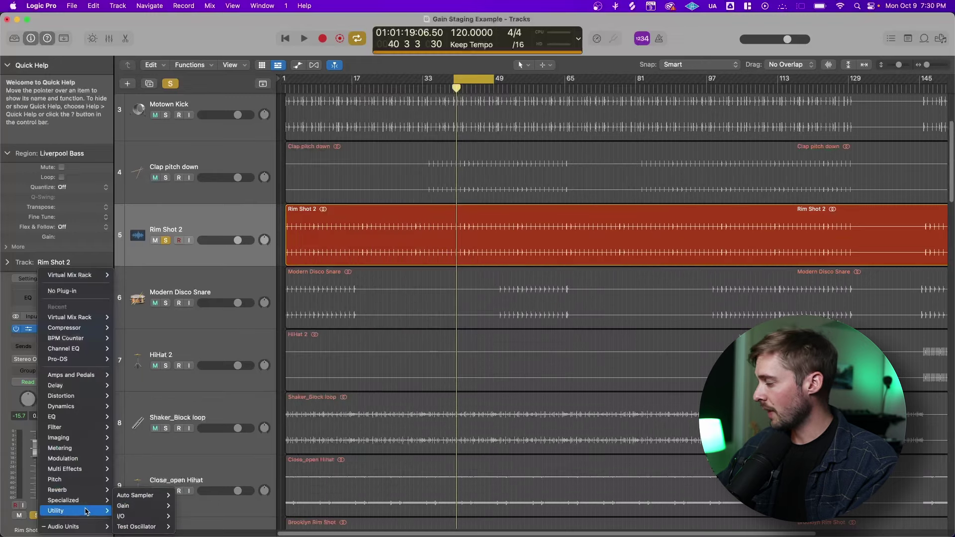
mouse_move(138, 509)
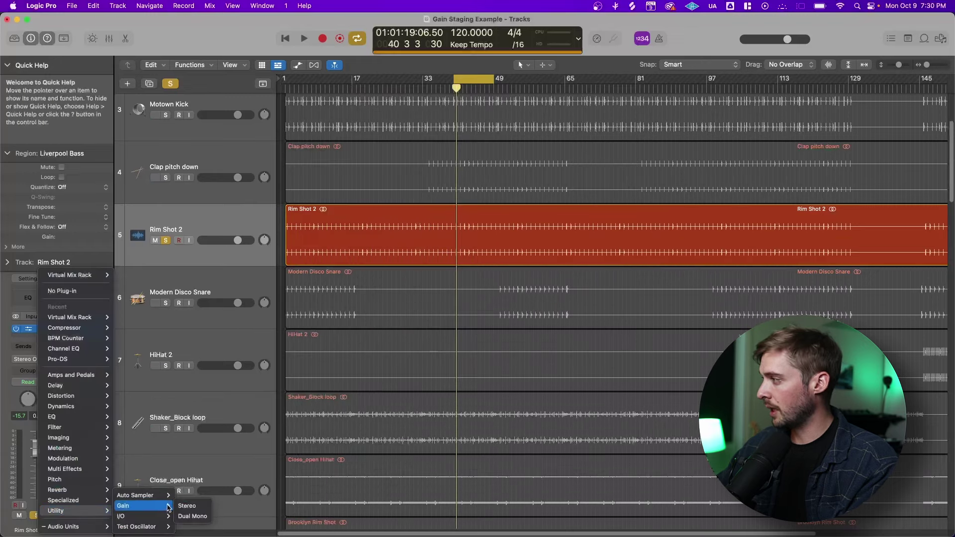
click(187, 506)
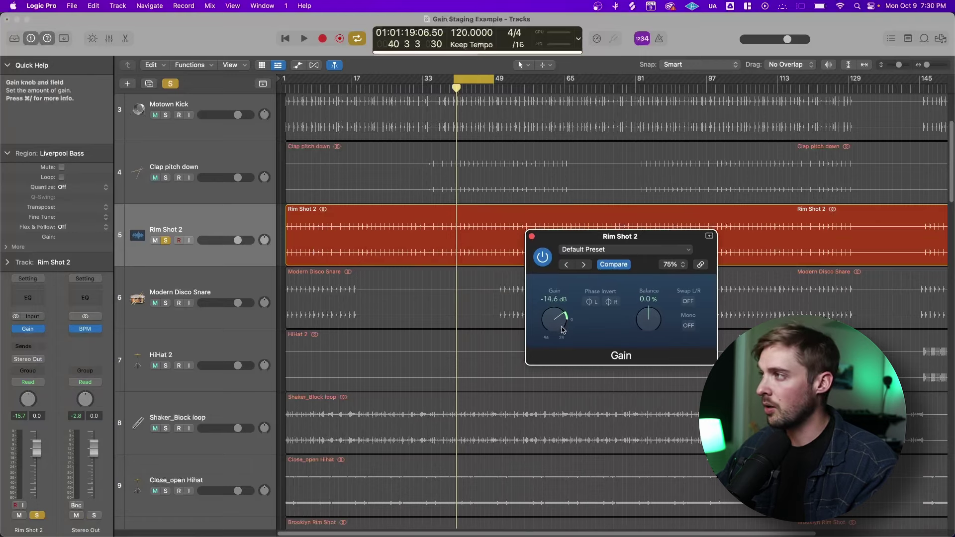
click(531, 236)
scroll(497, 249, down, 3)
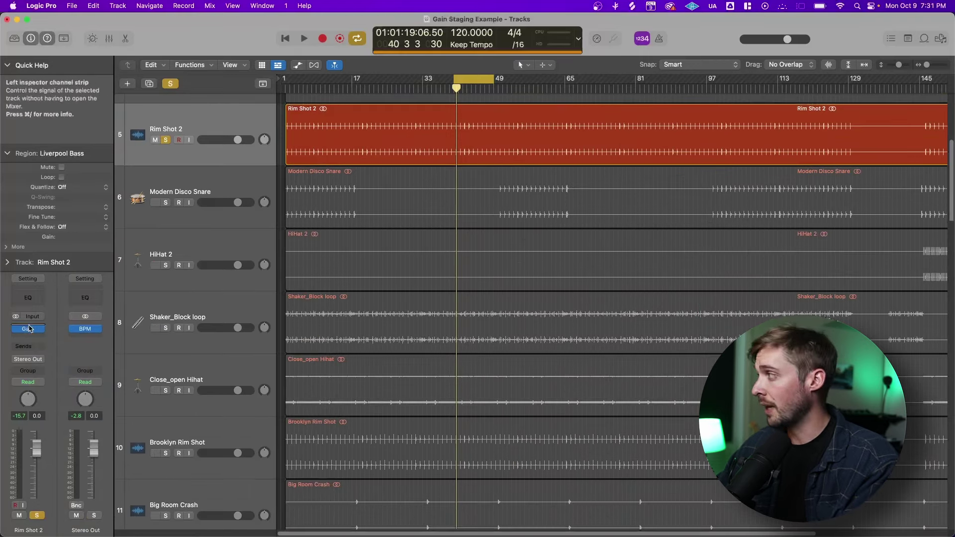
mouse_move(29, 333)
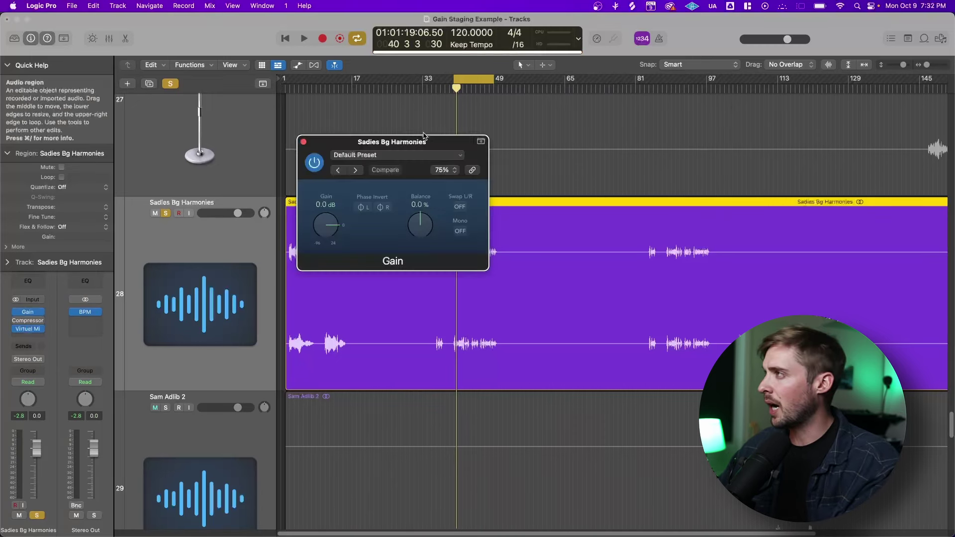
- Play the harmonies zoomed in on bars 39 to 50 from around bar 40, then stop
drag(424, 134, 332, 204)
key(space)
key(z)
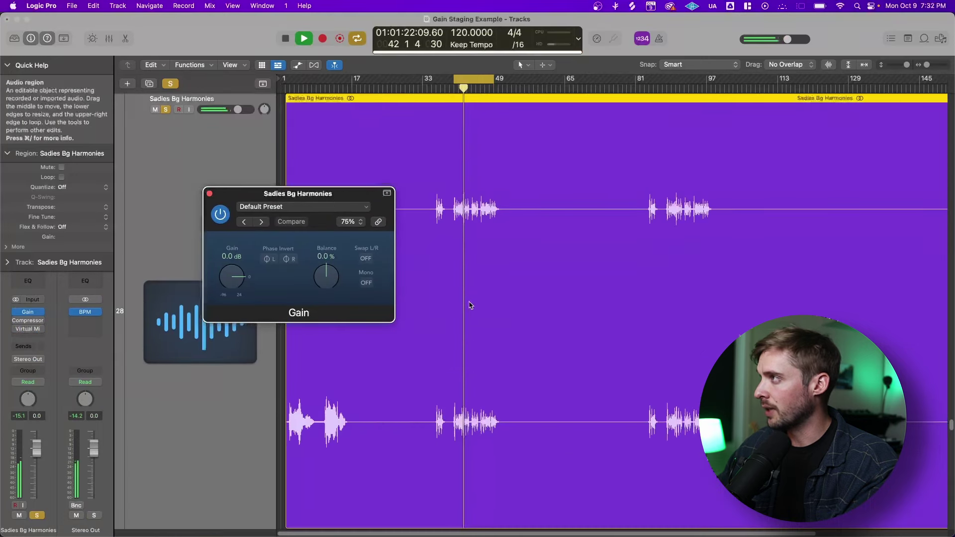
key(z)
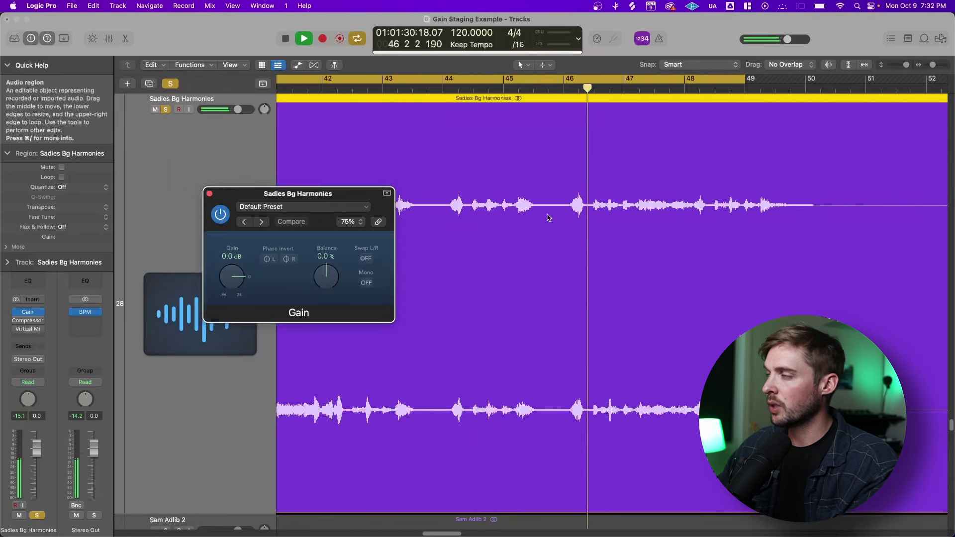
scroll(547, 239, left, 5)
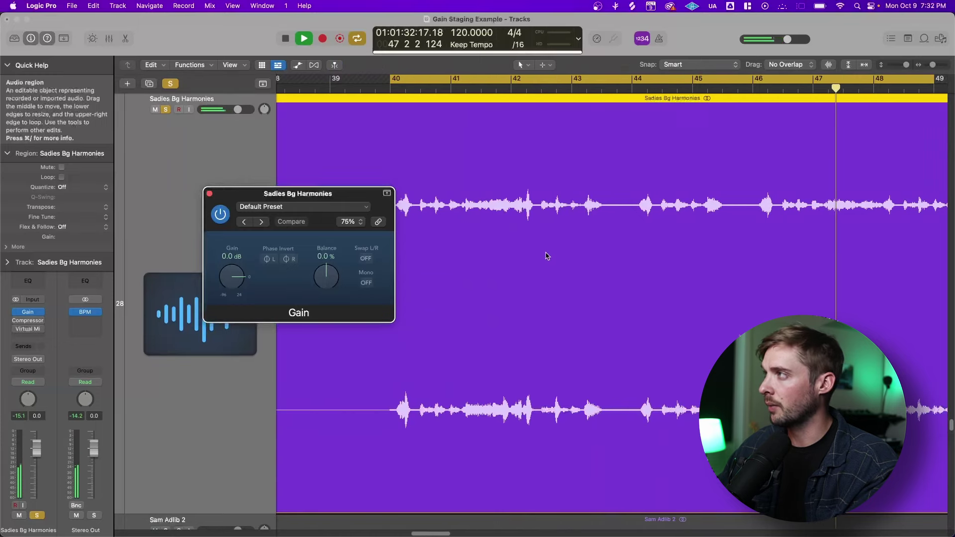
click(405, 89)
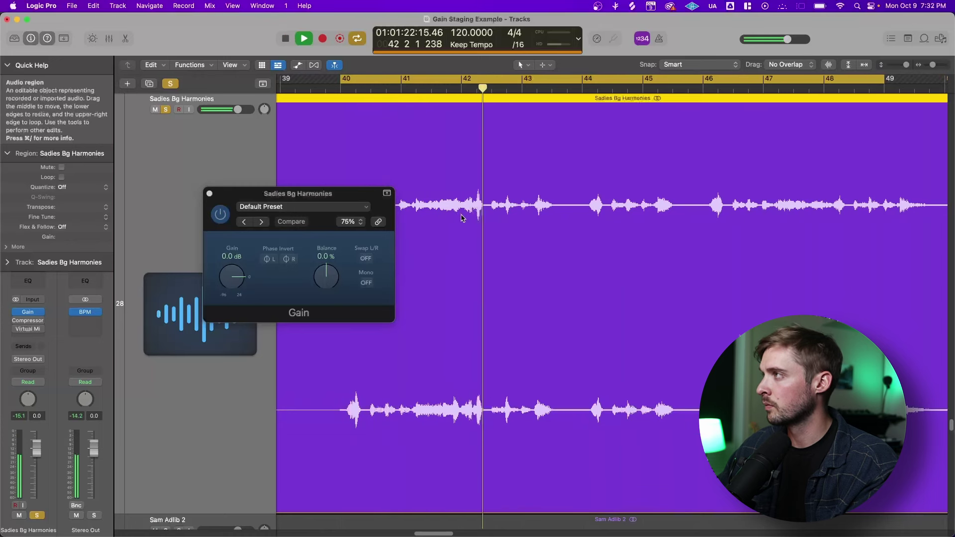
drag(348, 194, 257, 178)
key(space)
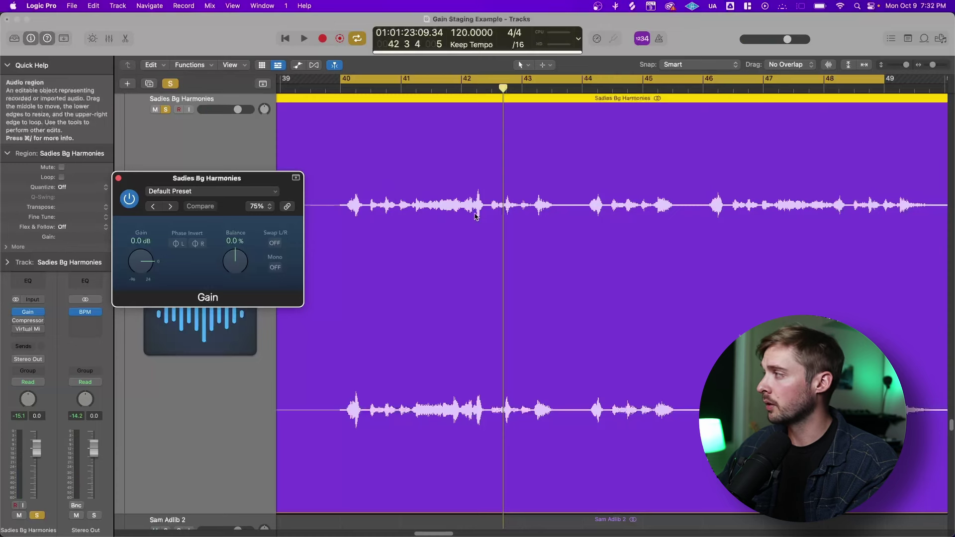
- Show the track automation and choose the Gain plugin's Gain parameter as the lane
key(a)
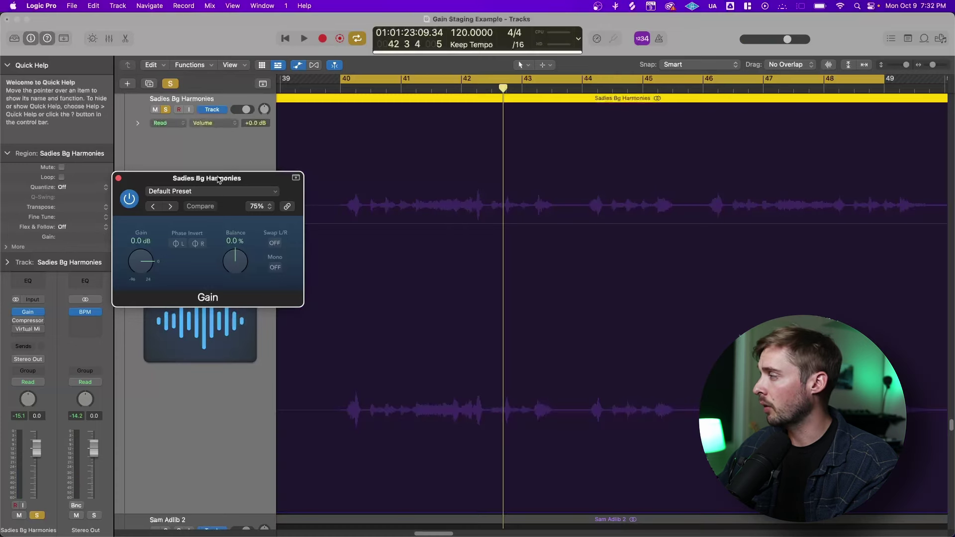
drag(219, 179, 213, 330)
click(219, 123)
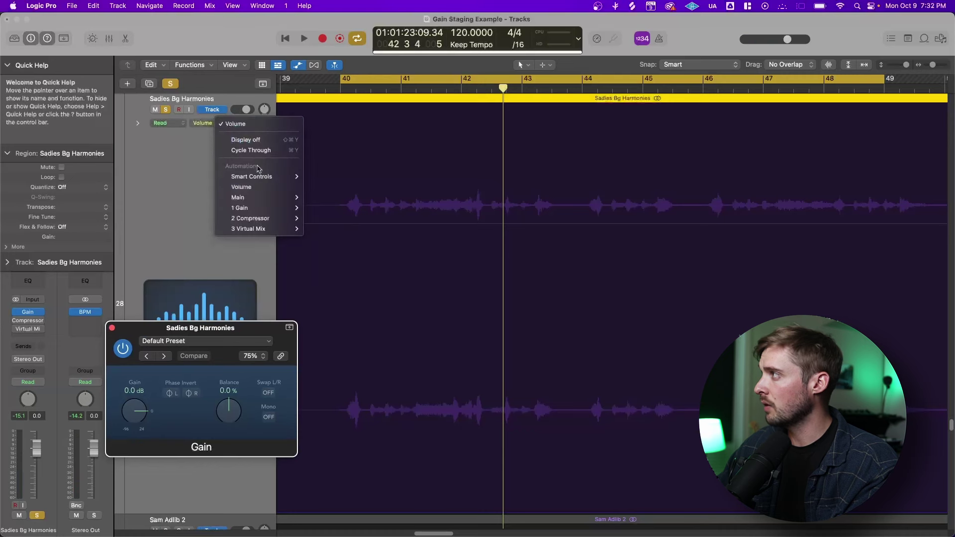
mouse_move(278, 208)
click(319, 219)
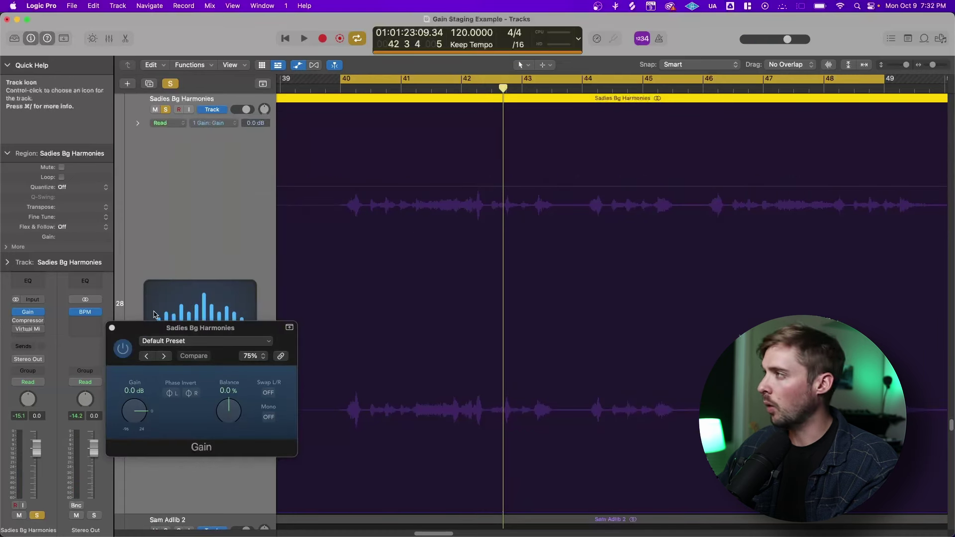
- Draw Gain automation rides of +1.0 dB near bars 40 and 43 and -1.3 dB near 42, then play
click(473, 188)
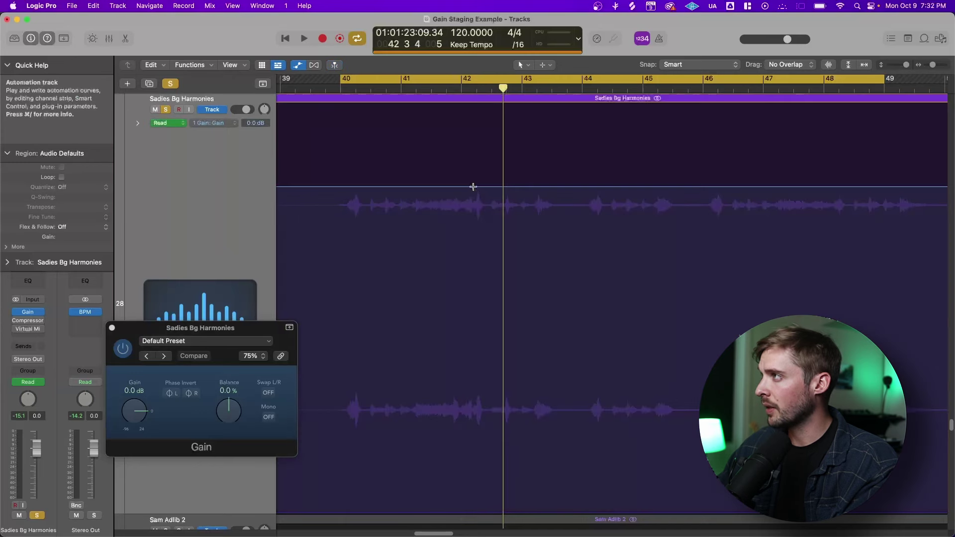
drag(473, 187, 482, 192)
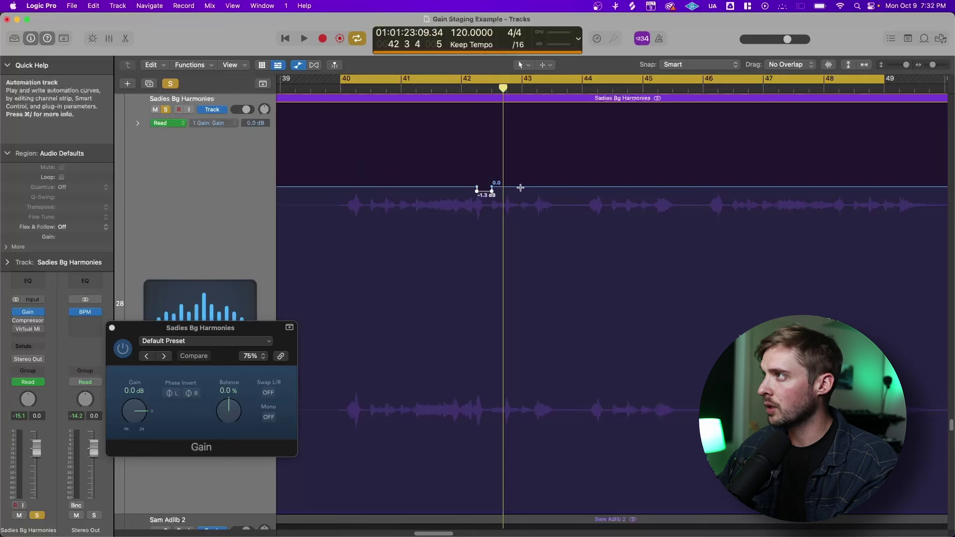
mouse_move(521, 188)
mouse_down()
mouse_move(534, 188)
mouse_move(527, 183)
mouse_up()
drag(371, 188, 382, 188)
drag(376, 187, 376, 184)
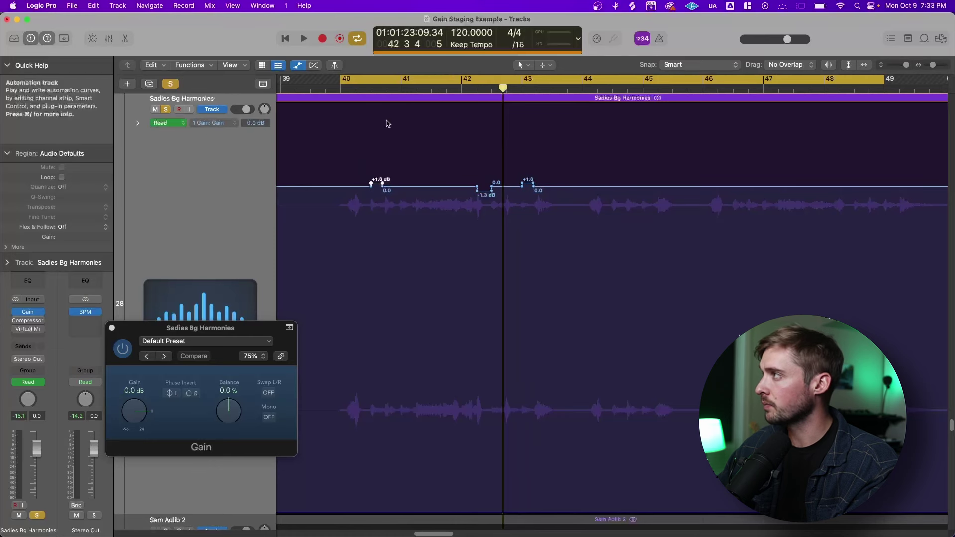
key(space)
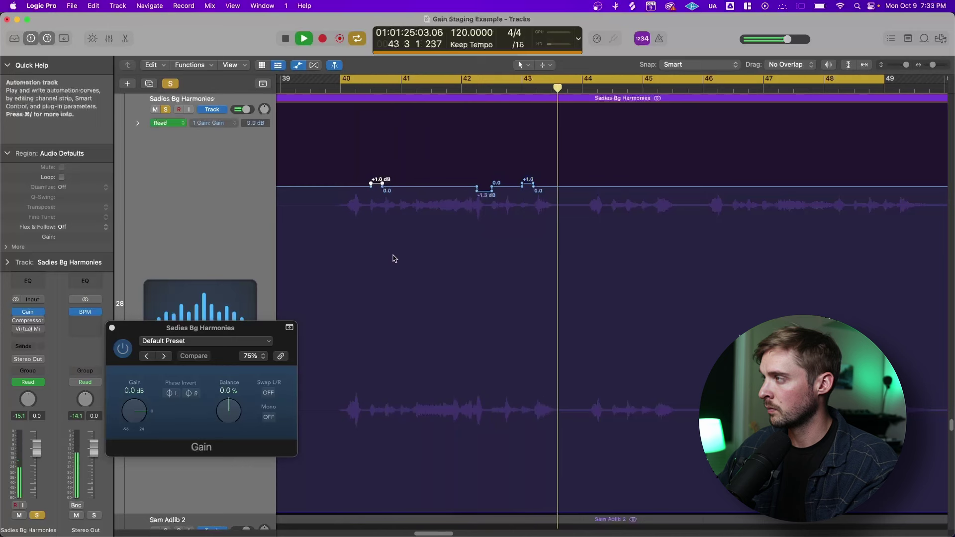
- Close the Gain plug-in window, test the harmonies fader at -4.9 dB, then reset it to 0 dB
key(space)
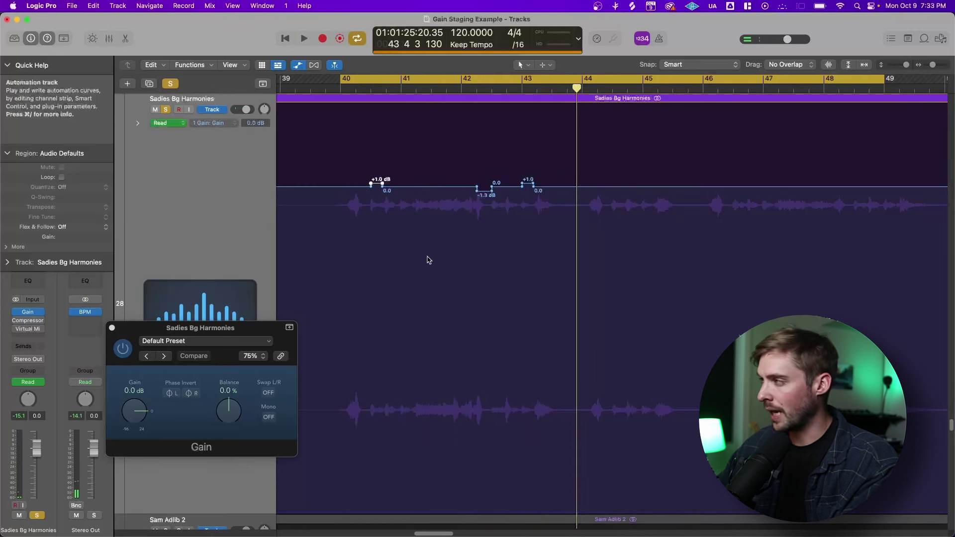
drag(251, 329, 338, 267)
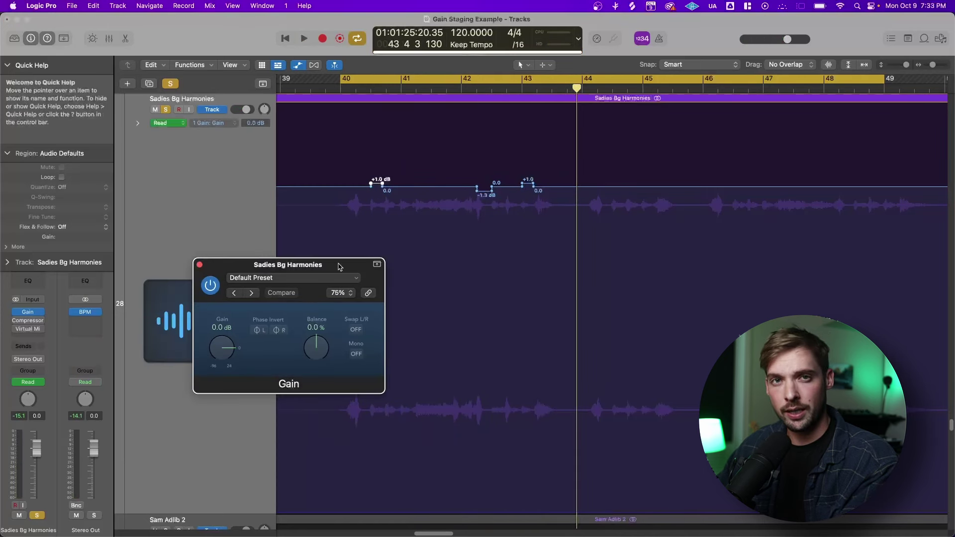
key(super+w)
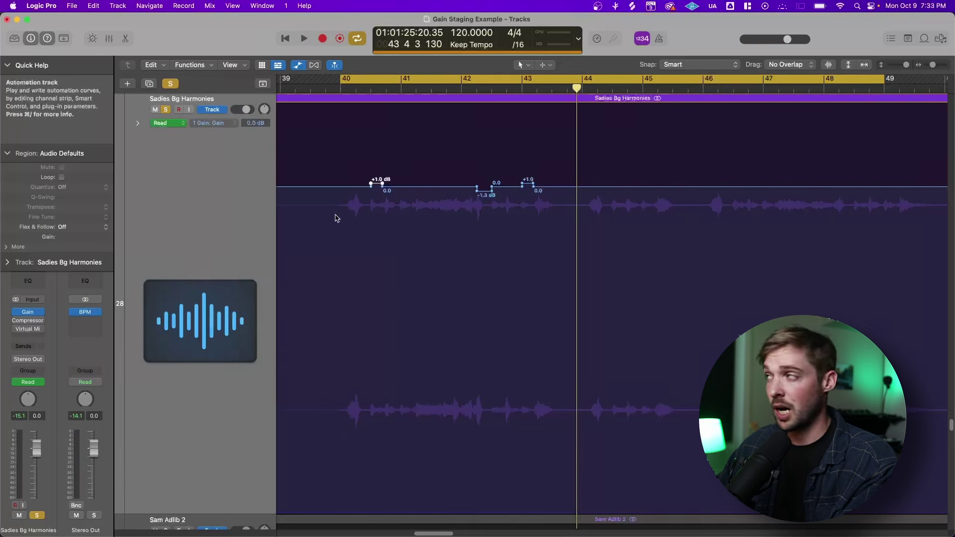
drag(37, 448, 37, 463)
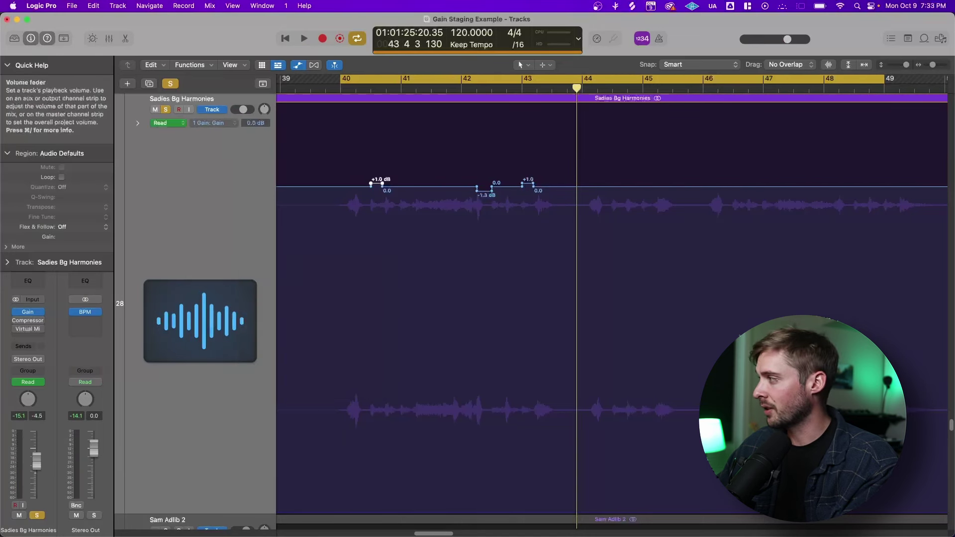
key(space)
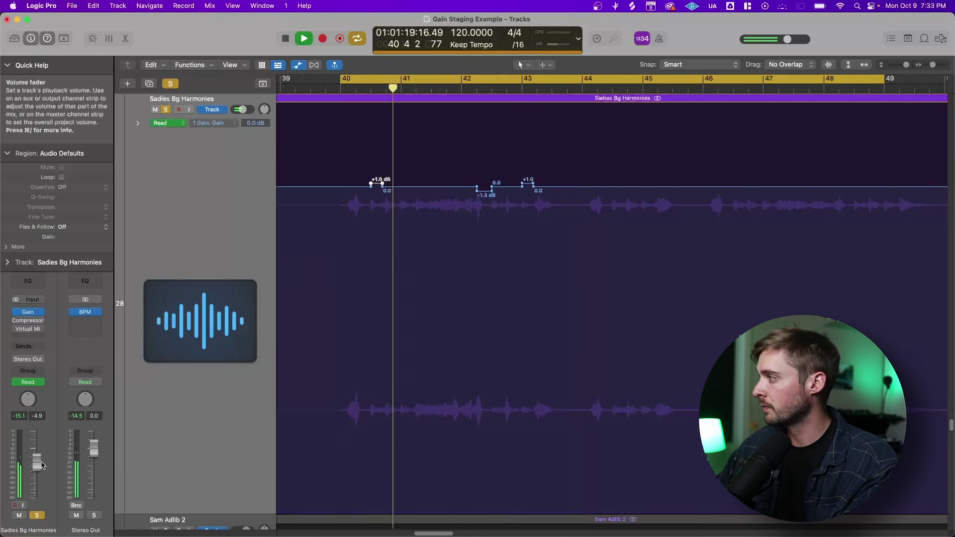
alt+click(42, 463)
key(space)
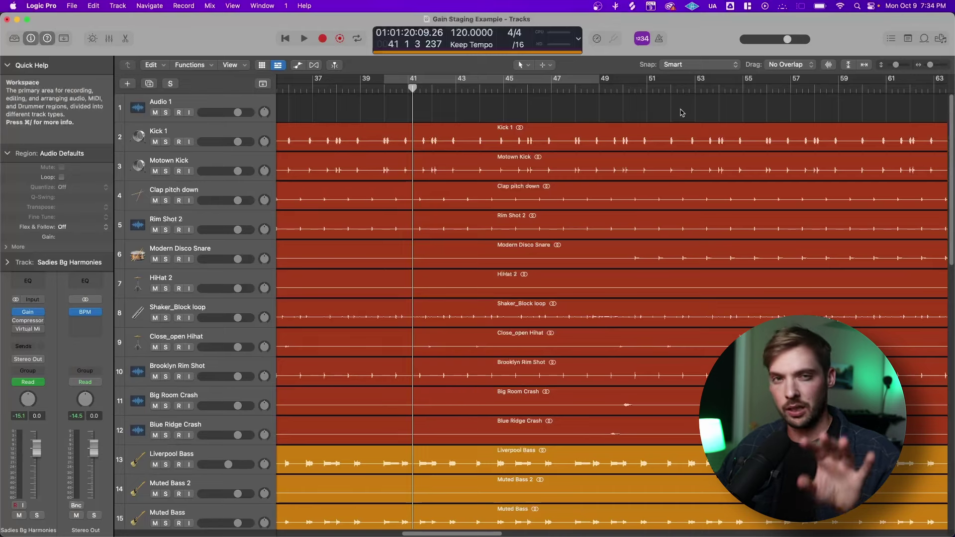
- Select the 11 drum regions and bring up the Normalize Region Gain settings
drag(681, 113, 686, 432)
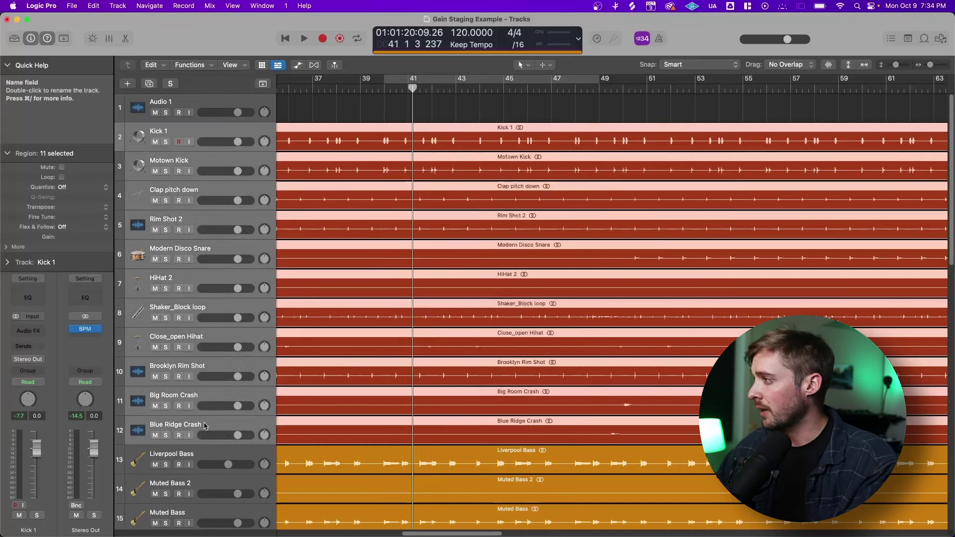
scroll(850, 287, left, 5)
scroll(850, 288, left, 1)
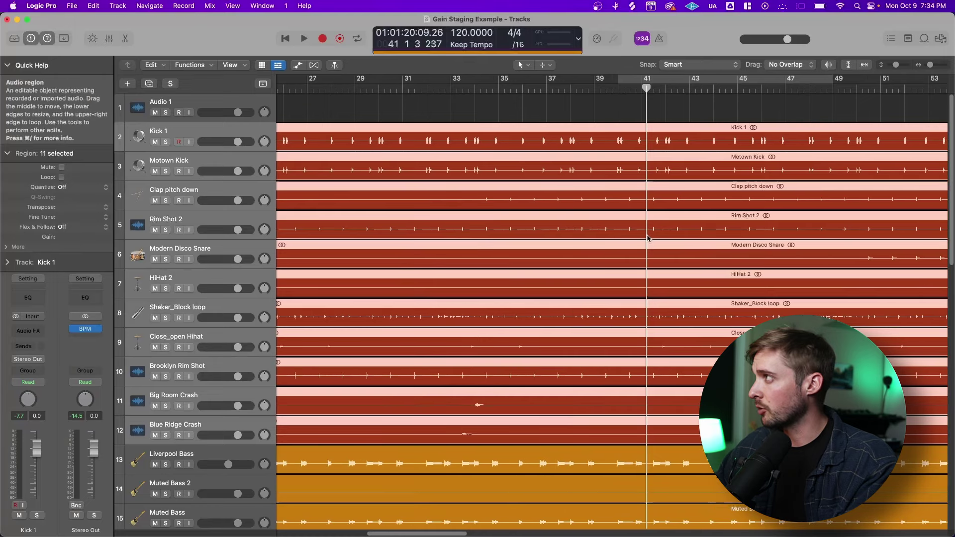
click(189, 64)
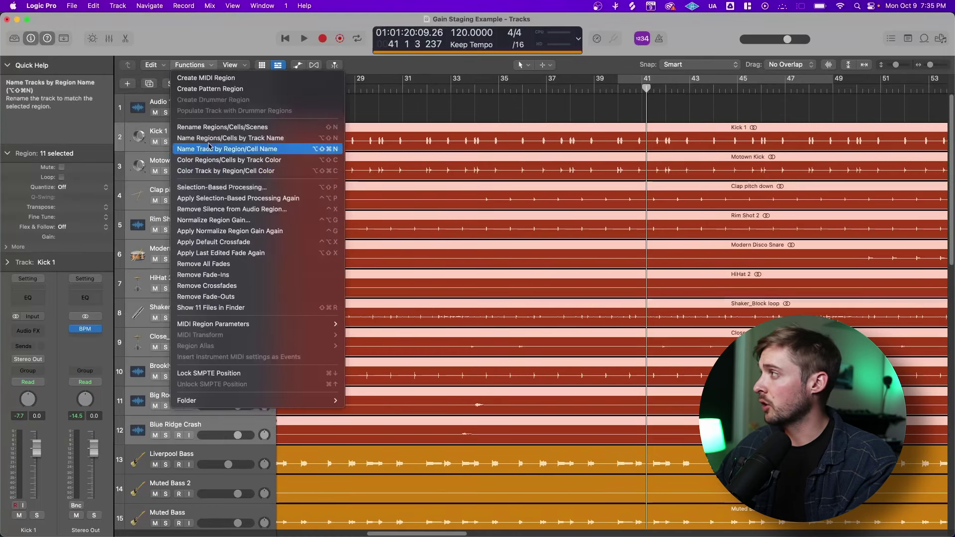
click(224, 221)
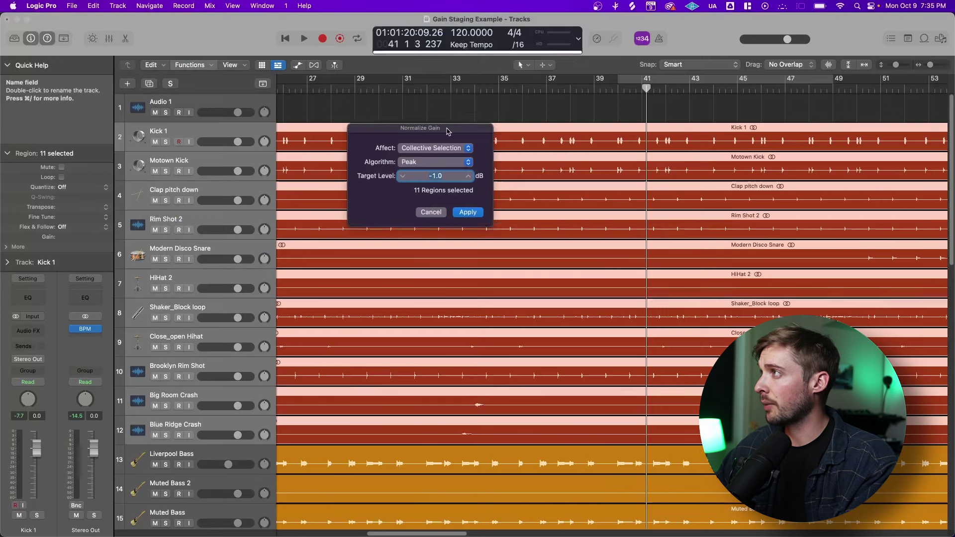
- Normalize the drum regions per individual track using the Peak algorithm to -14 dB
click(463, 166)
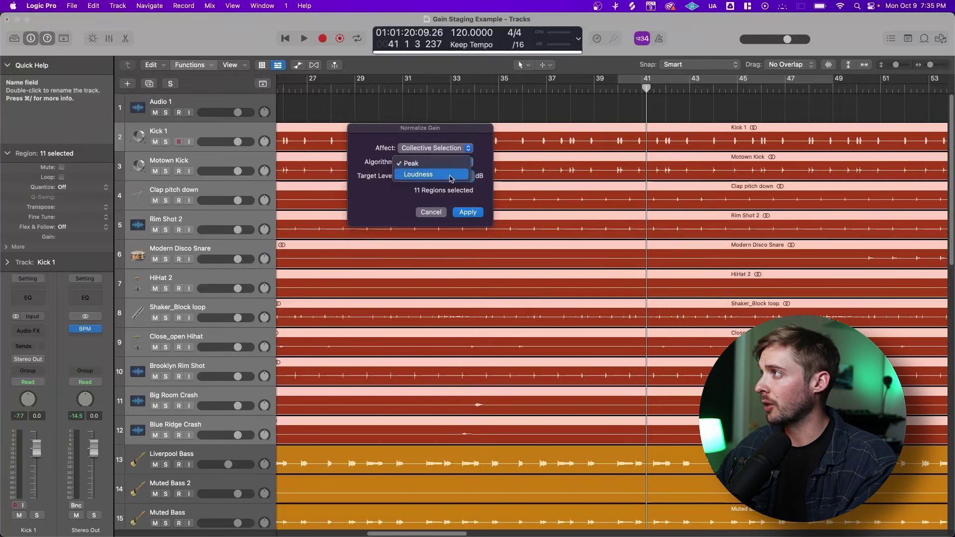
click(460, 164)
click(462, 165)
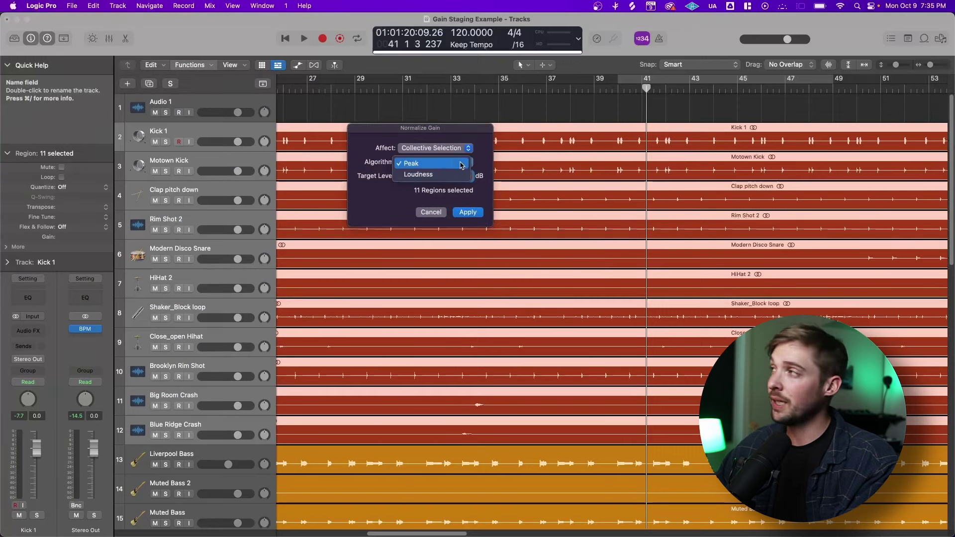
click(457, 174)
click(457, 164)
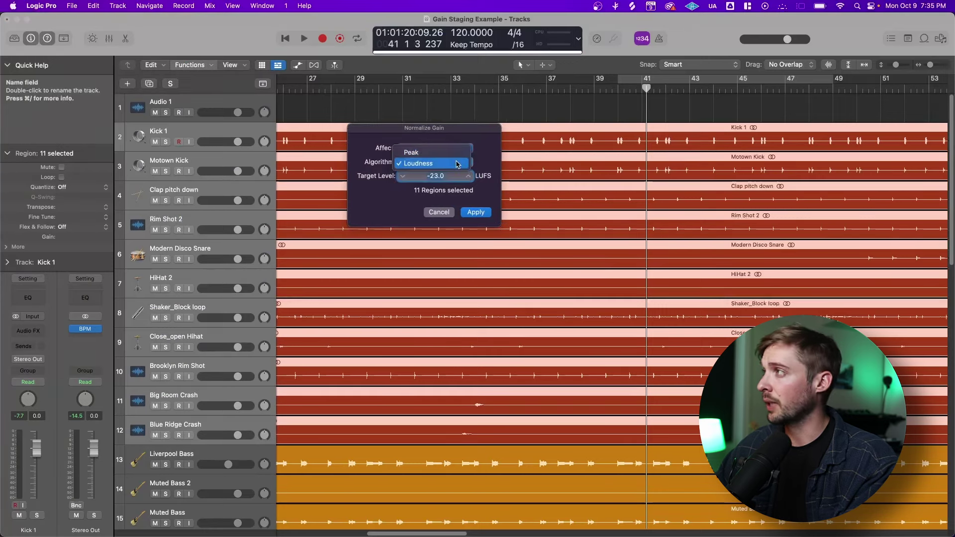
click(482, 159)
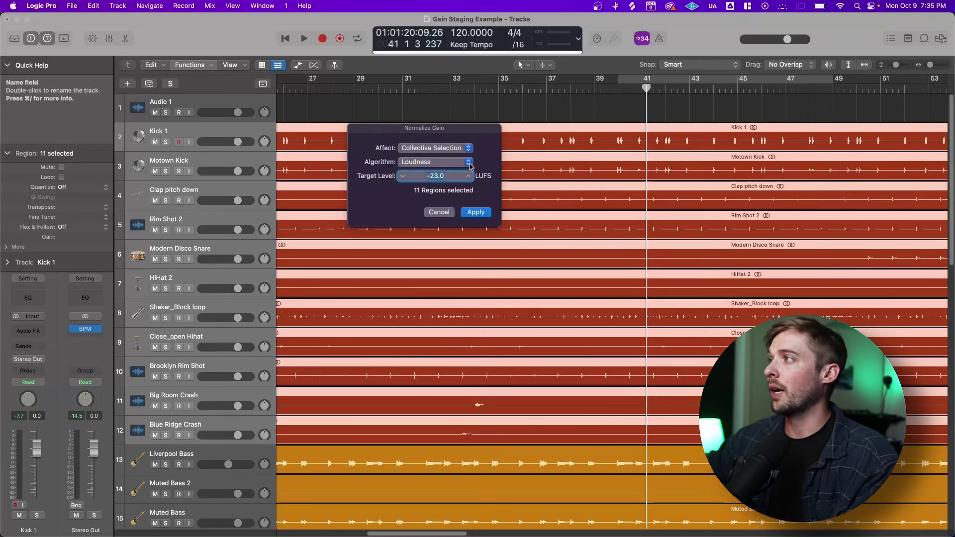
click(469, 166)
click(449, 154)
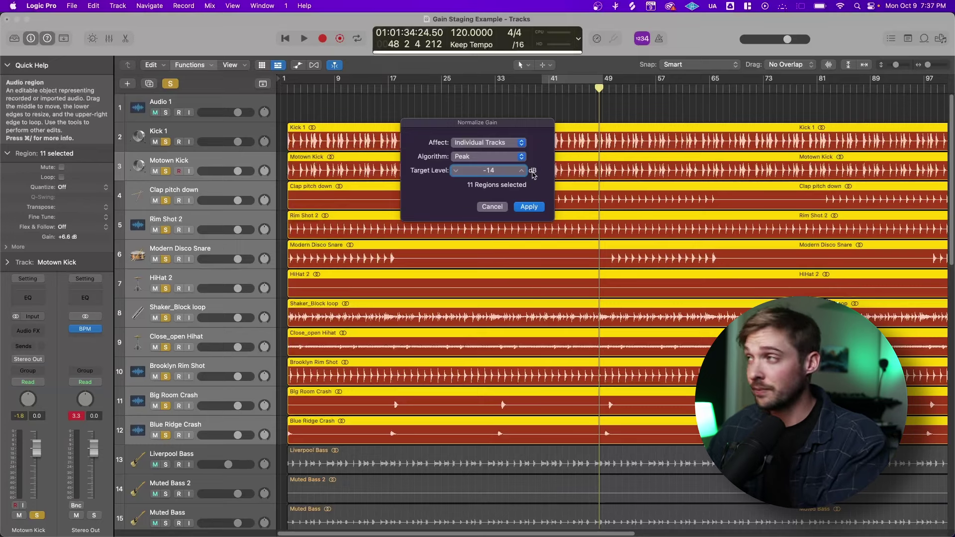
click(535, 207)
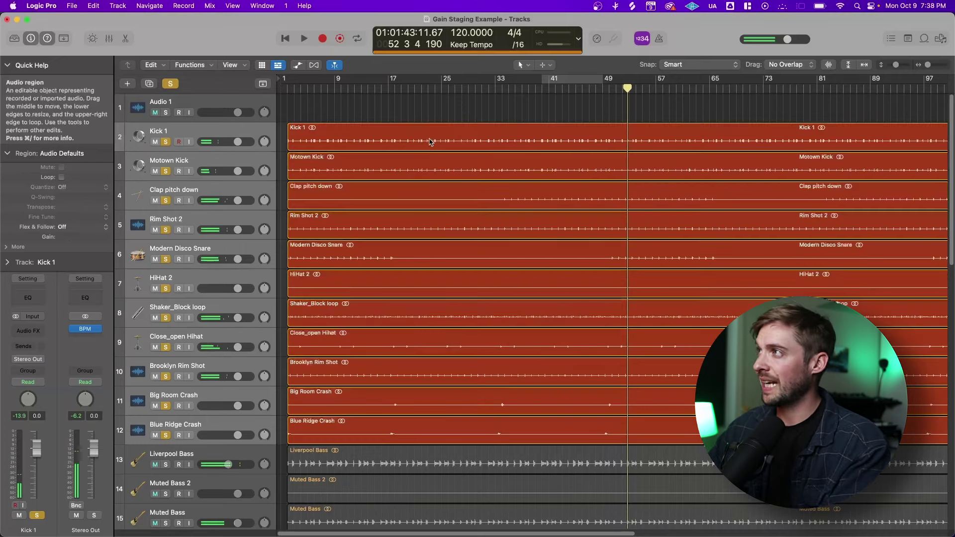
click(429, 141)
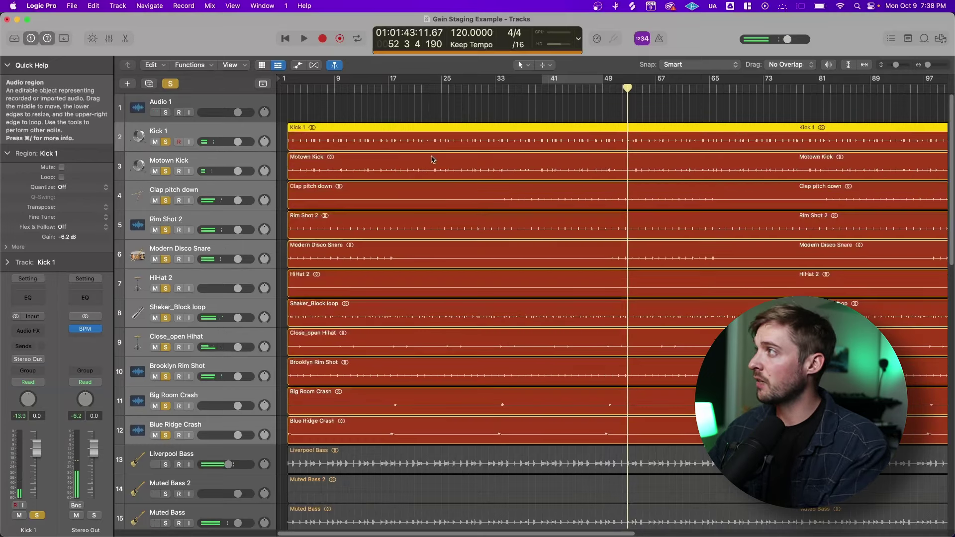
- Check the normalized gain of Motown Kick, Clap pitch down, Rim Shot 2, Modern Disco Snare, HiHat 2 and Shaker_Block loop
click(431, 169)
click(435, 196)
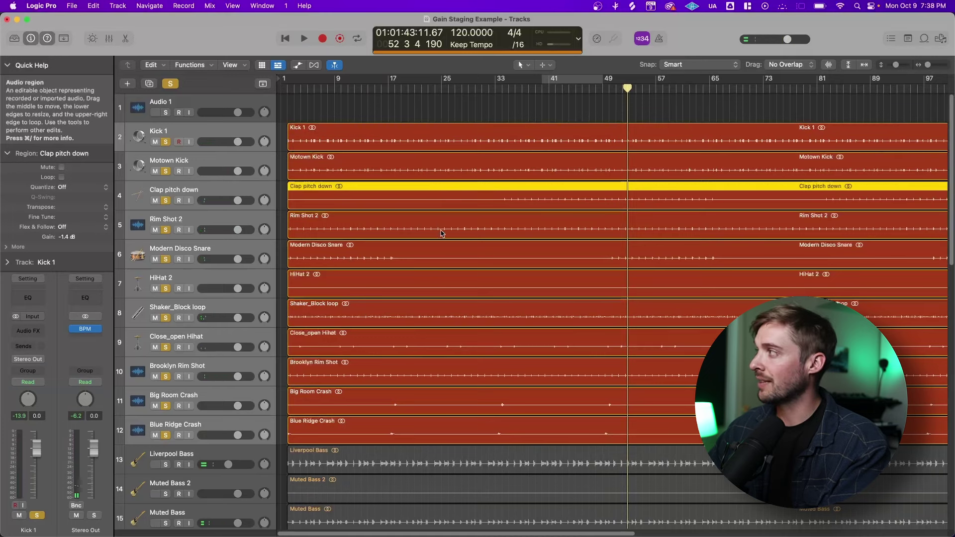
click(439, 237)
click(452, 265)
click(455, 286)
click(463, 317)
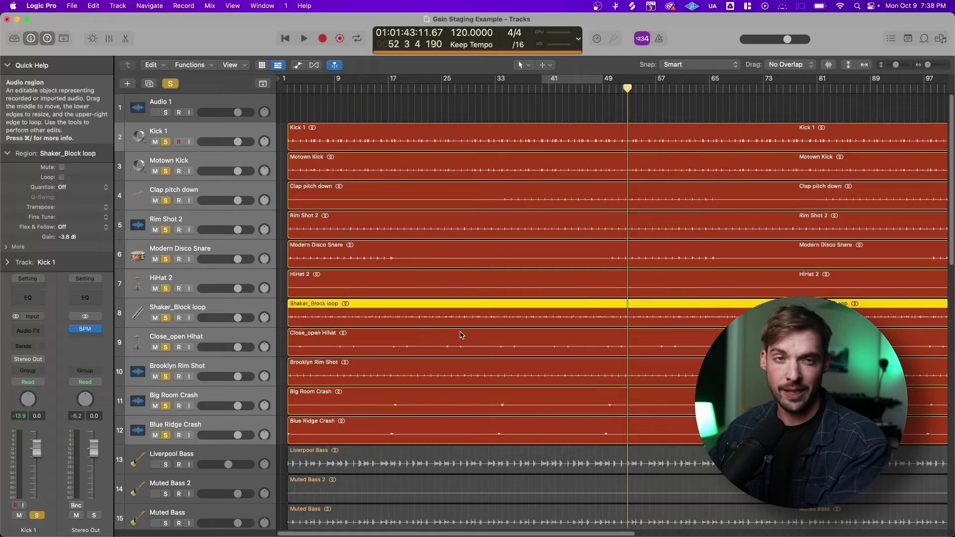
key(x)
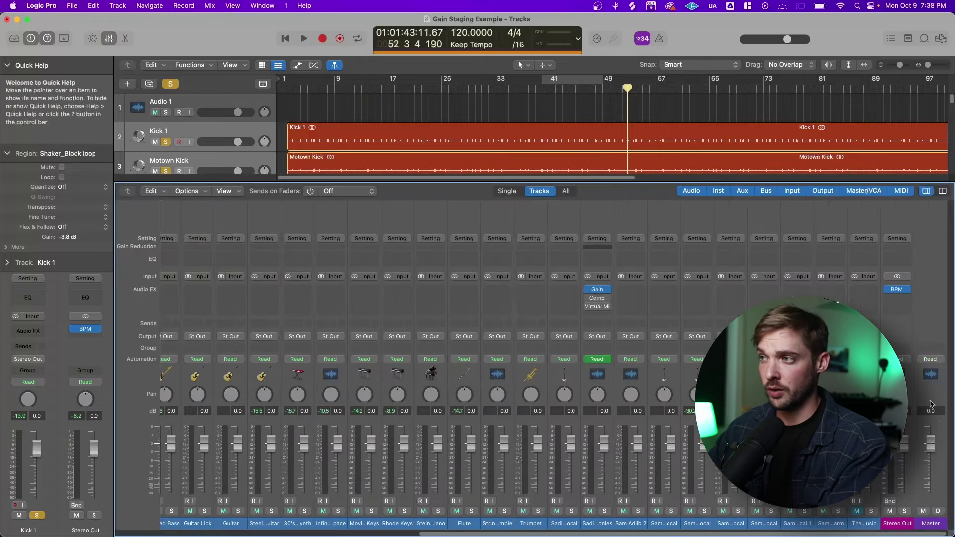
key(x)
- Read the gain of Close_open Hihat, then recheck Shaker_Block loop, HiHat 2 and Modern Disco Snare
click(441, 348)
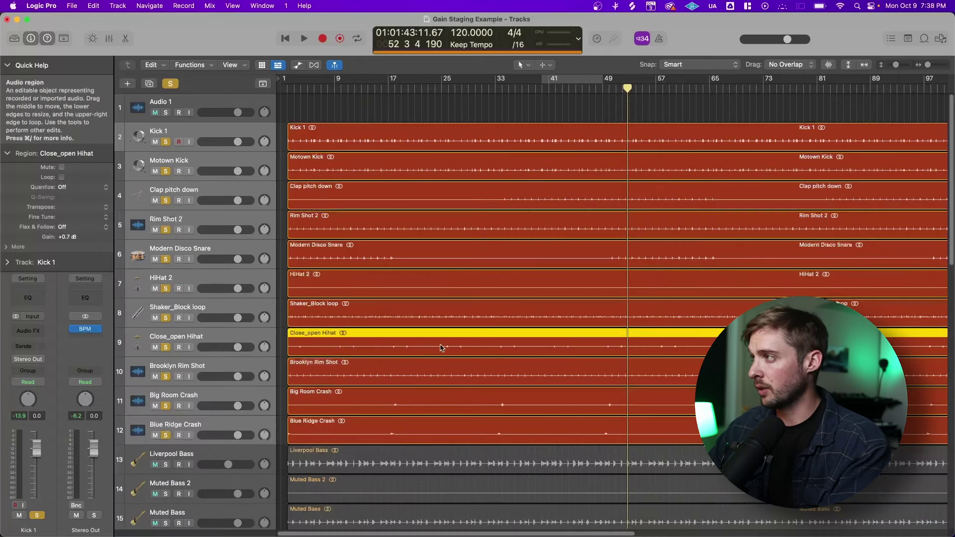
click(429, 317)
click(413, 277)
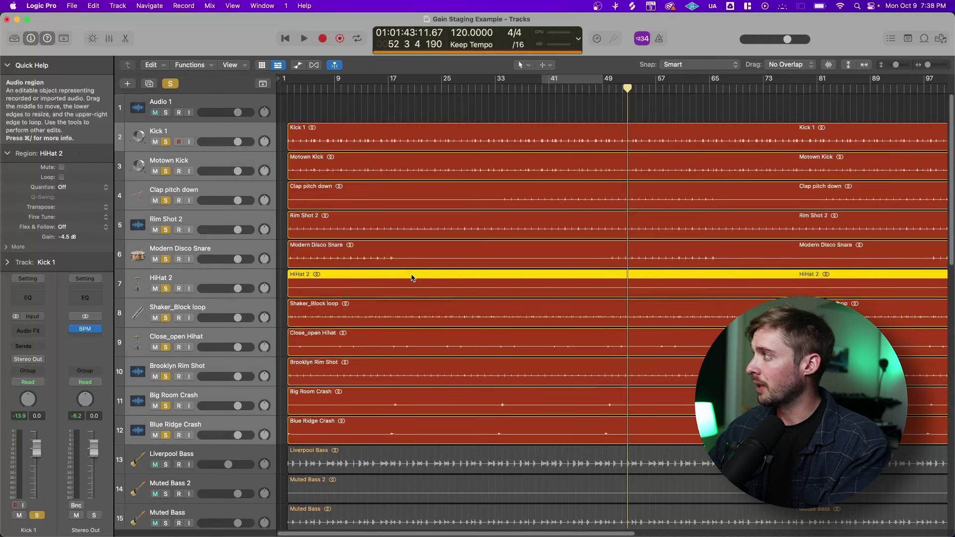
click(407, 257)
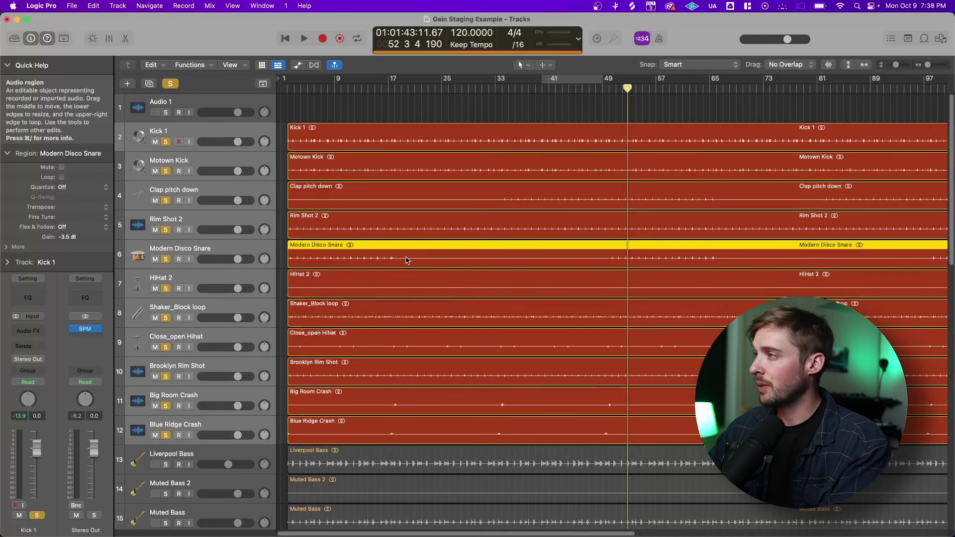
scroll(468, 319, right, 10)
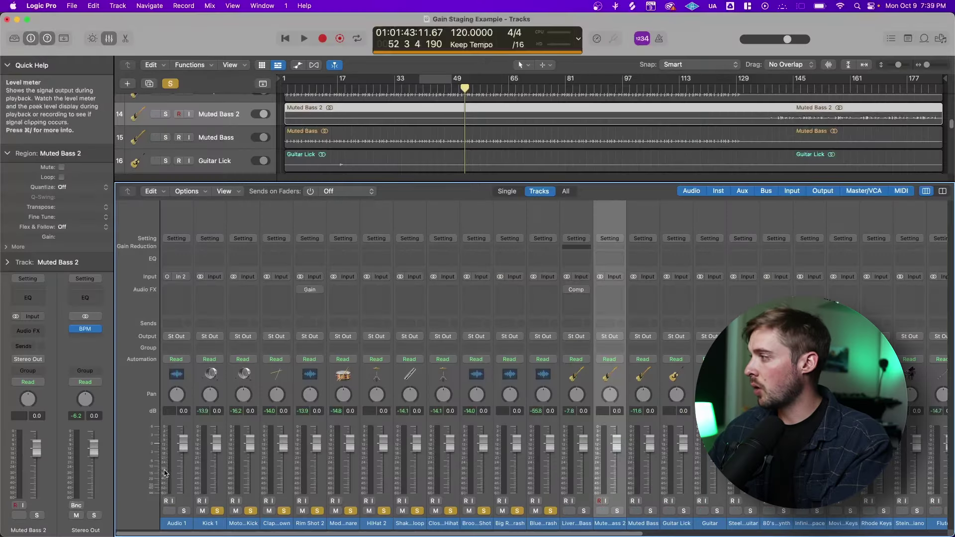
- Hide the Mixer and turn off soloing on every track with the global Solo button
key(x)
scroll(169, 299, down, 5)
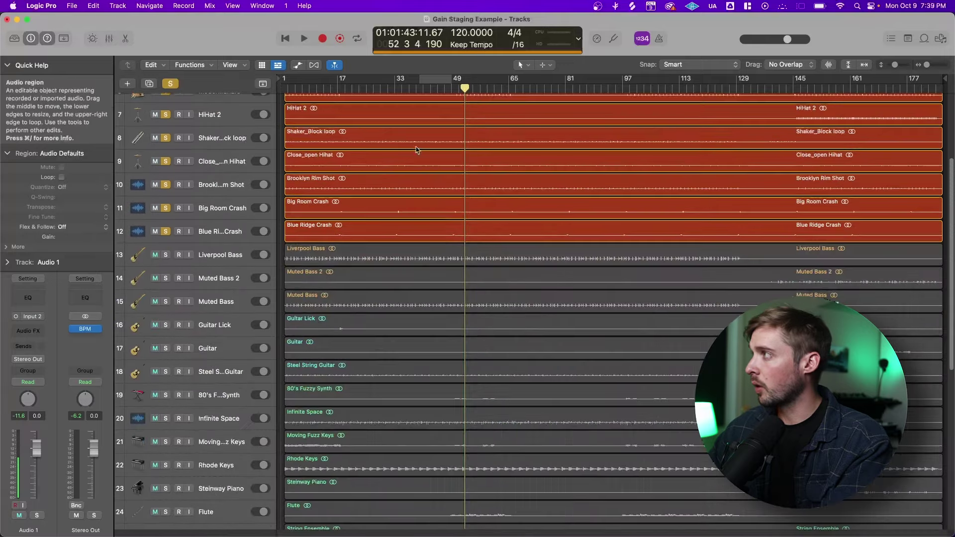
click(171, 83)
scroll(480, 439, down, 10)
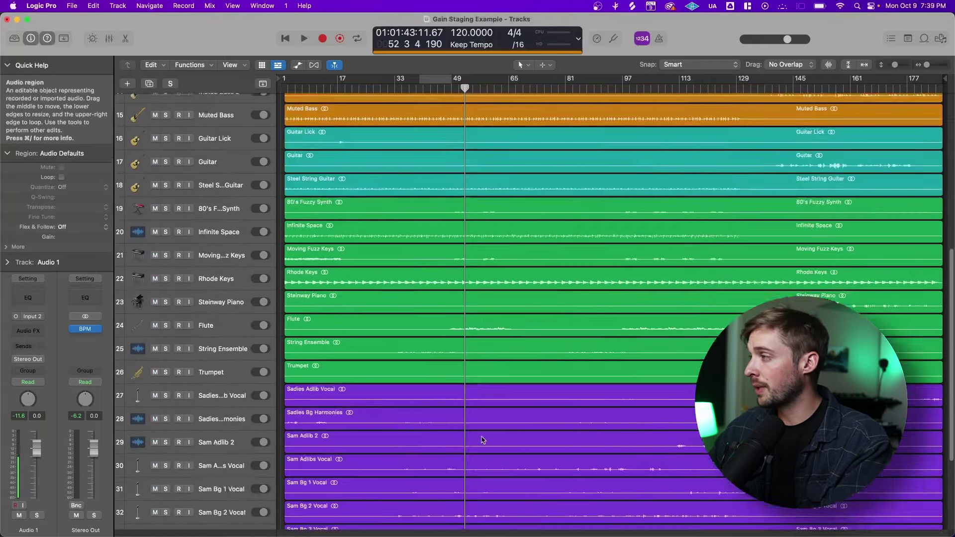
scroll(465, 426, up, 15)
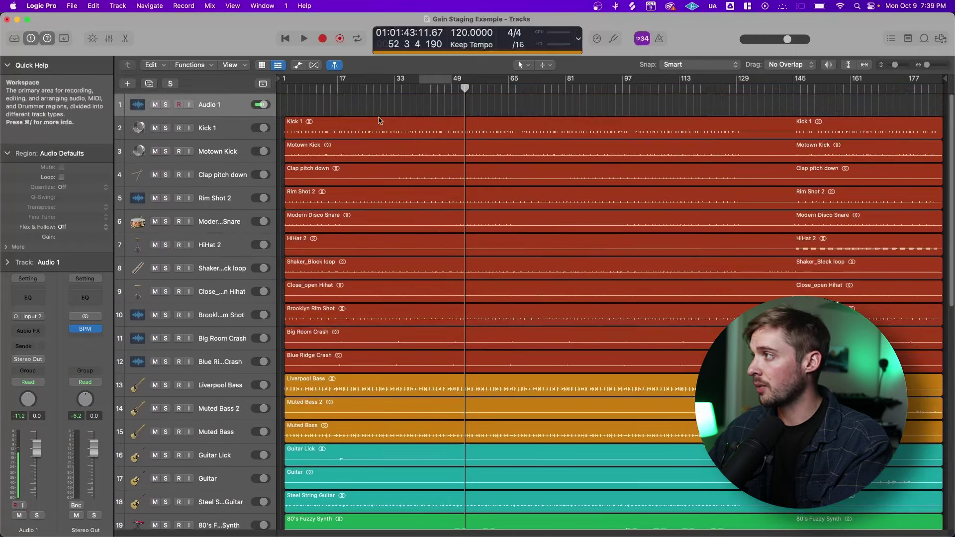
- Select the drum regions on tracks 2–10
drag(381, 112, 363, 322)
scroll(362, 358, down, 10)
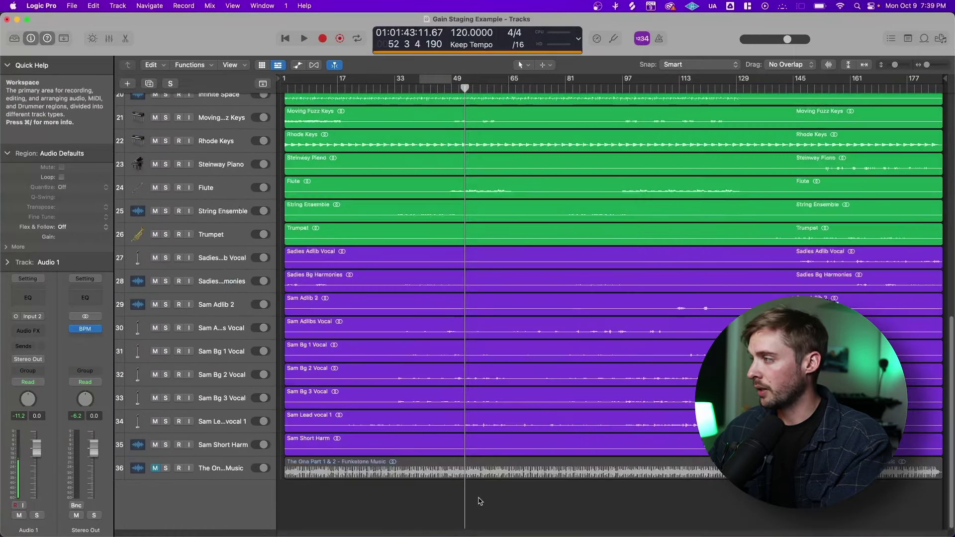
scroll(251, 222, up, 8)
- Normalize Region Gain on every region, Individual Tracks, to a -18 dB peak
scroll(251, 222, down, 10)
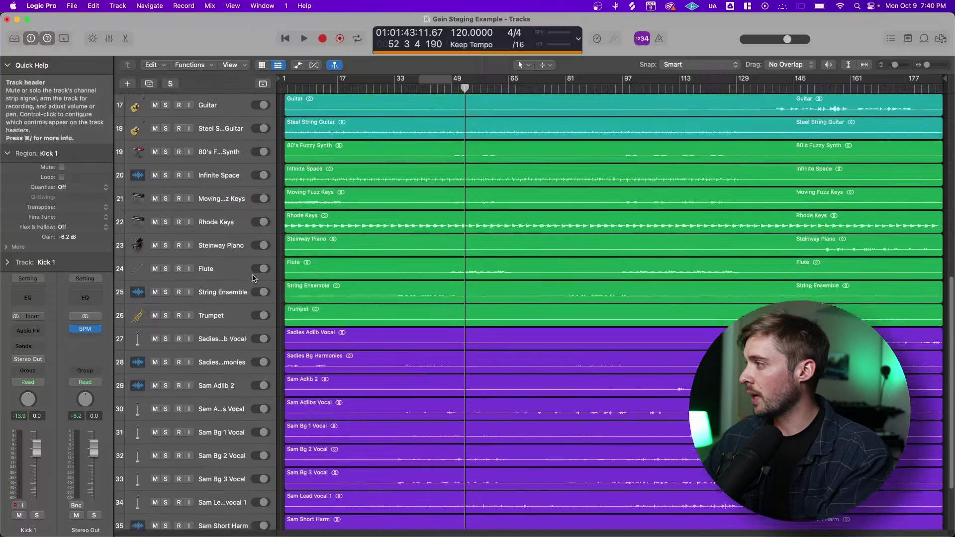
key(super+a)
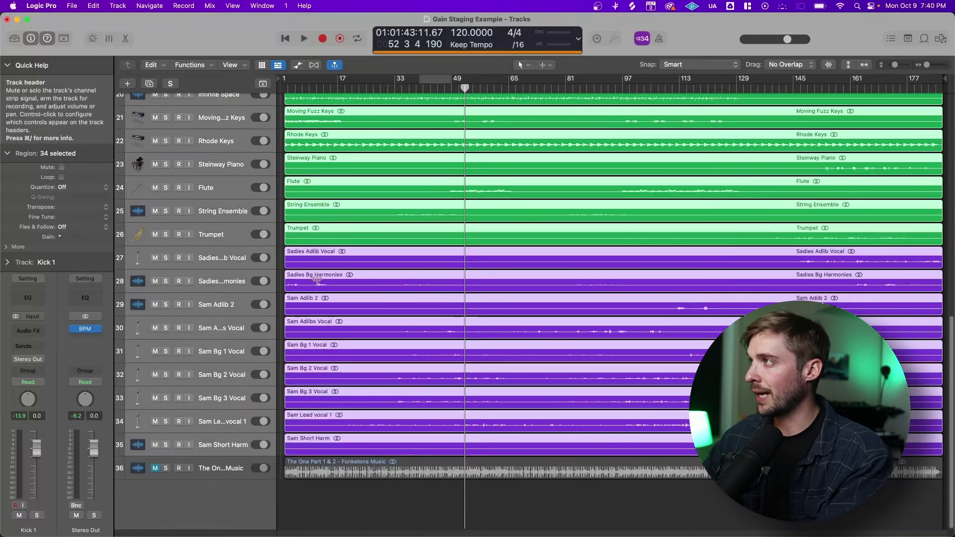
scroll(440, 202, up, 4)
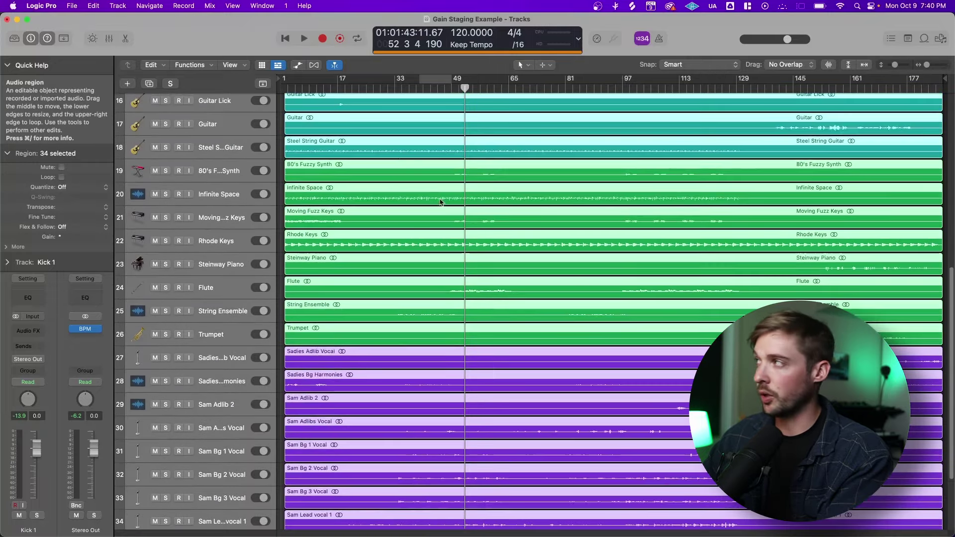
click(189, 65)
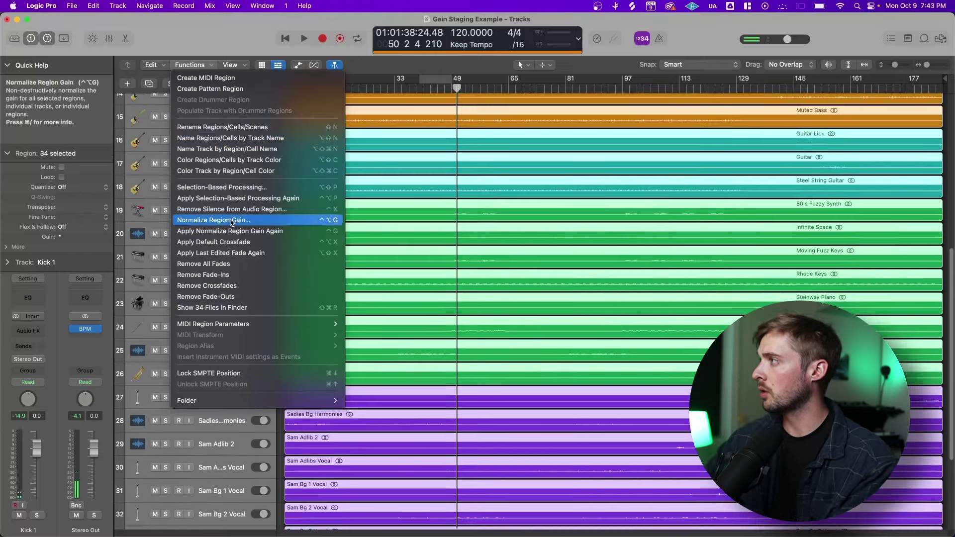
click(230, 220)
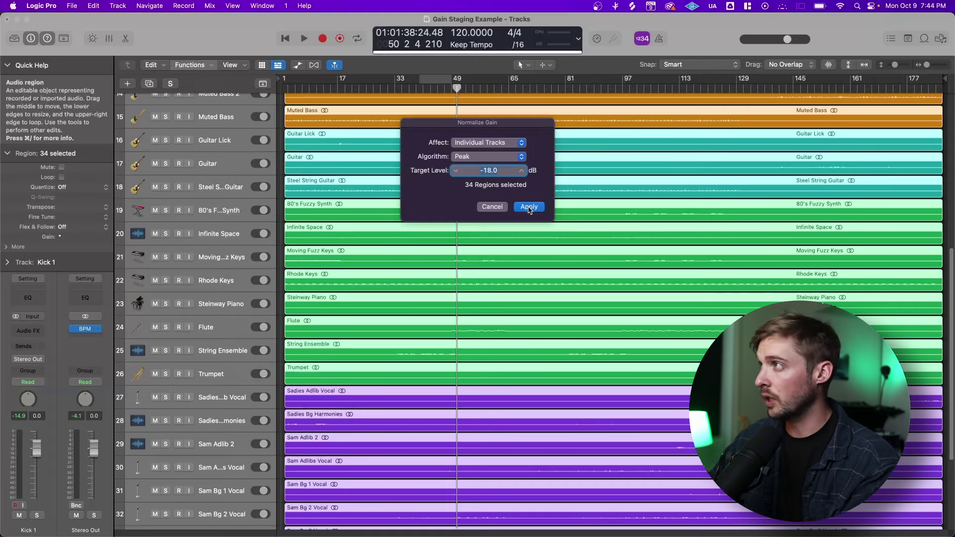
click(529, 207)
- Play the normalized session with the Mixer up, select Sam Short Harm, then stop and hide the Mixer
key(x)
key(space)
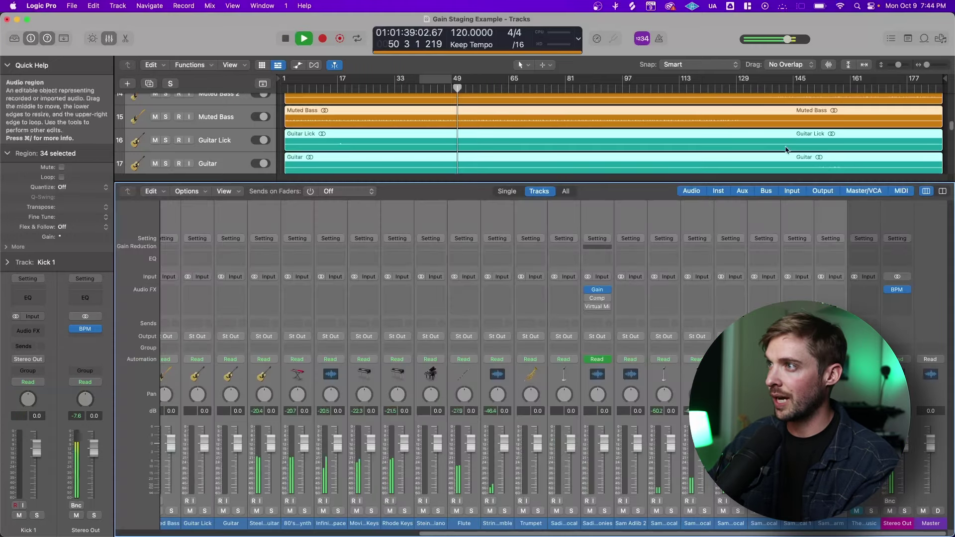
click(824, 411)
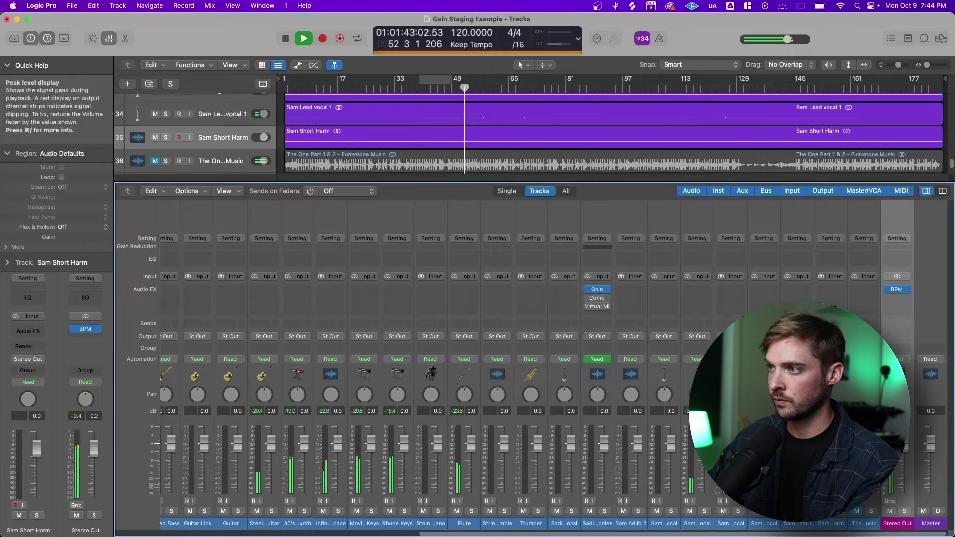
key(x)
key(space)
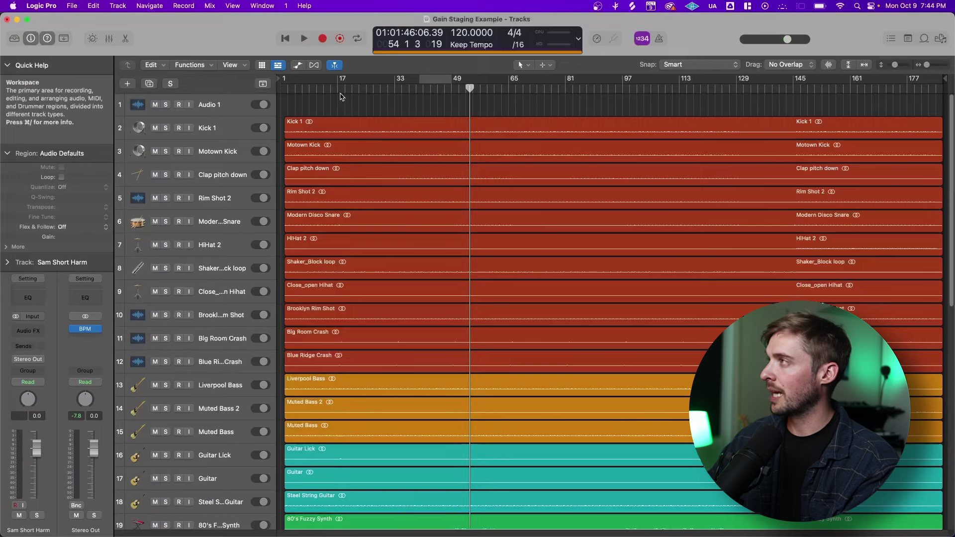
- Solo drum tracks 2–12 and play them from the project start
key(Return)
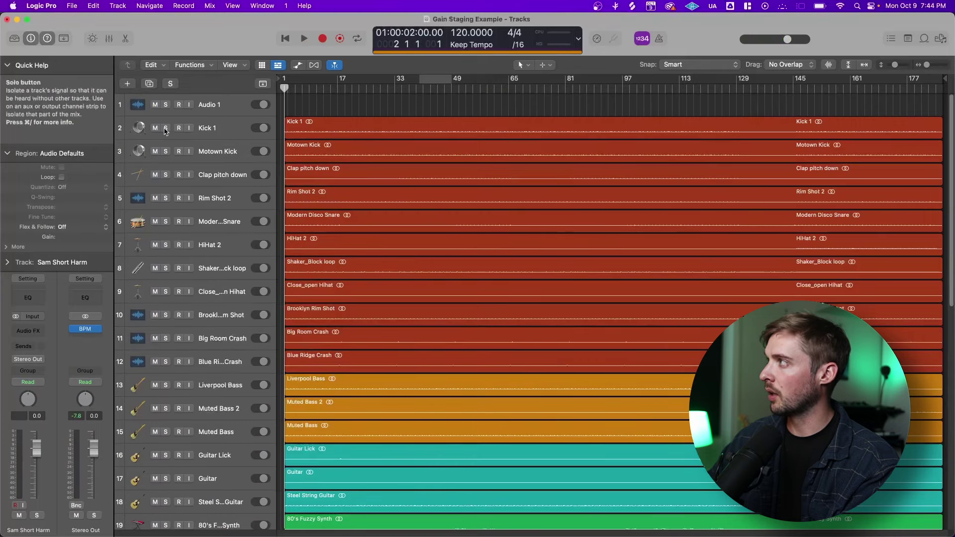
drag(166, 131, 160, 357)
key(space)
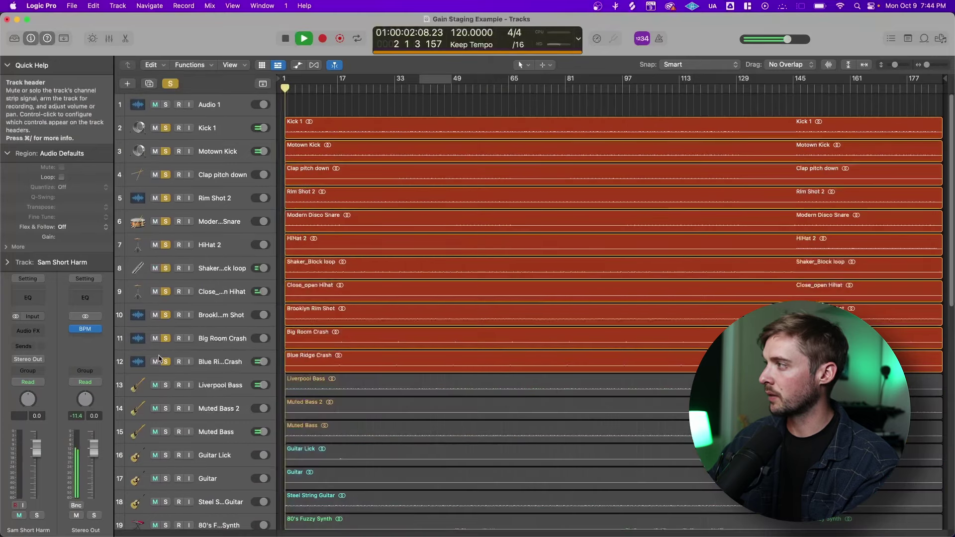
- Check Rim Shot 2's Gain plugin at -3.1 dB, show the Mixer, and close the plugin window
click(533, 199)
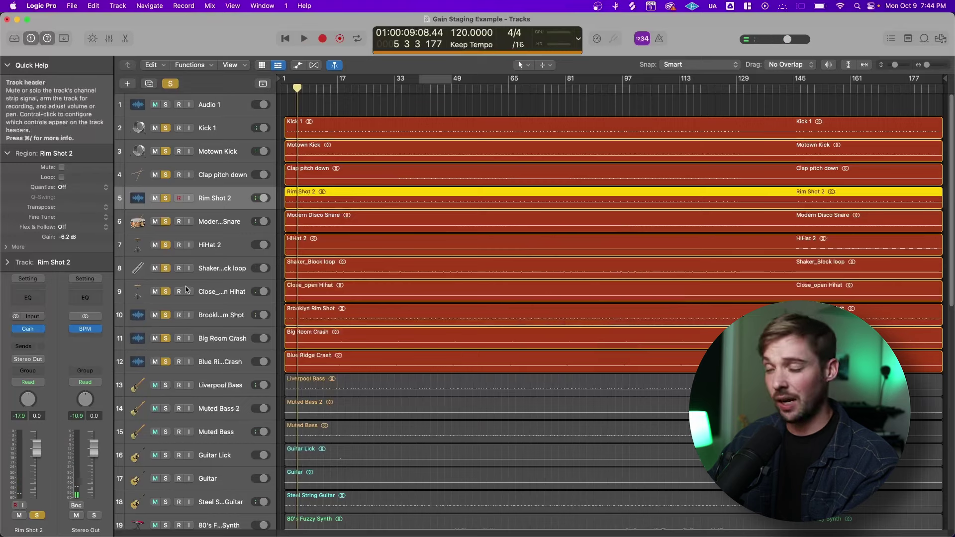
click(28, 331)
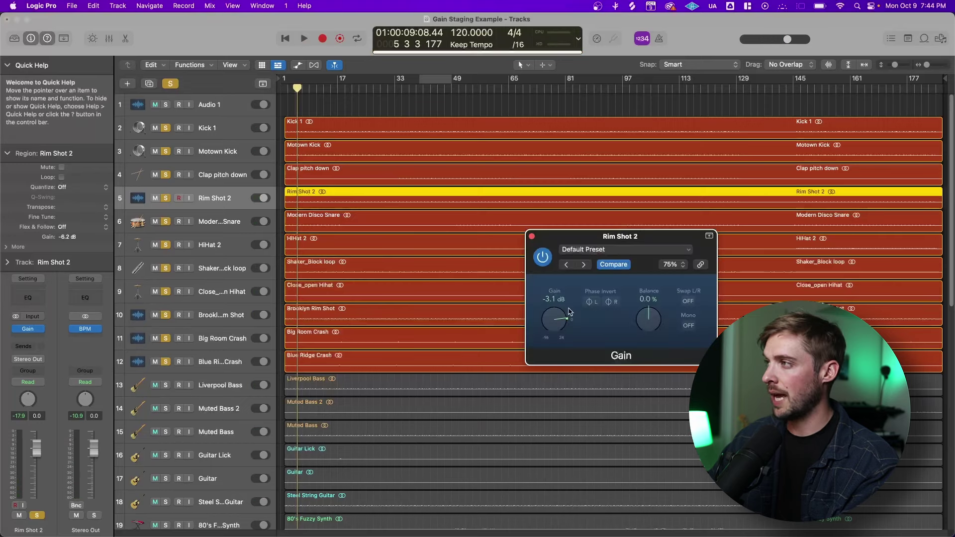
click(456, 215)
click(455, 199)
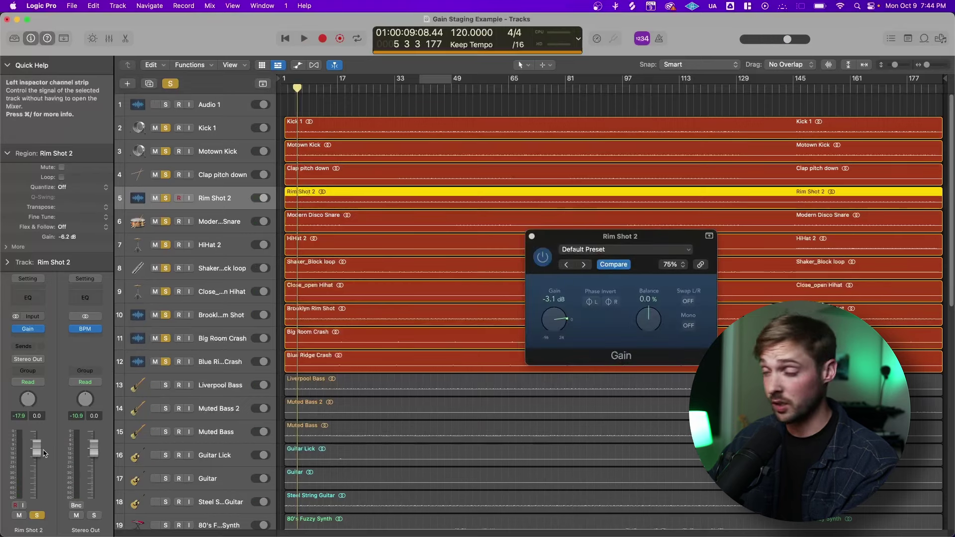
key(x)
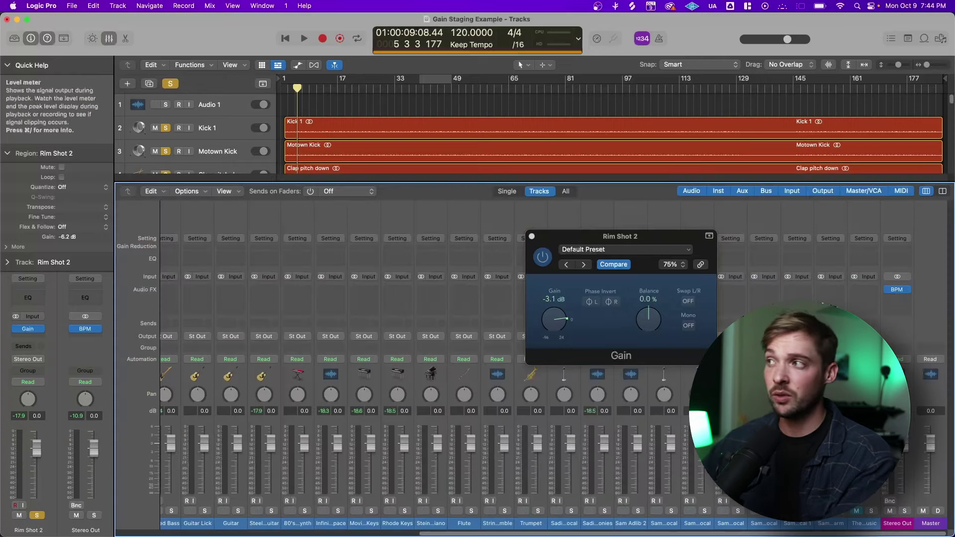
click(531, 237)
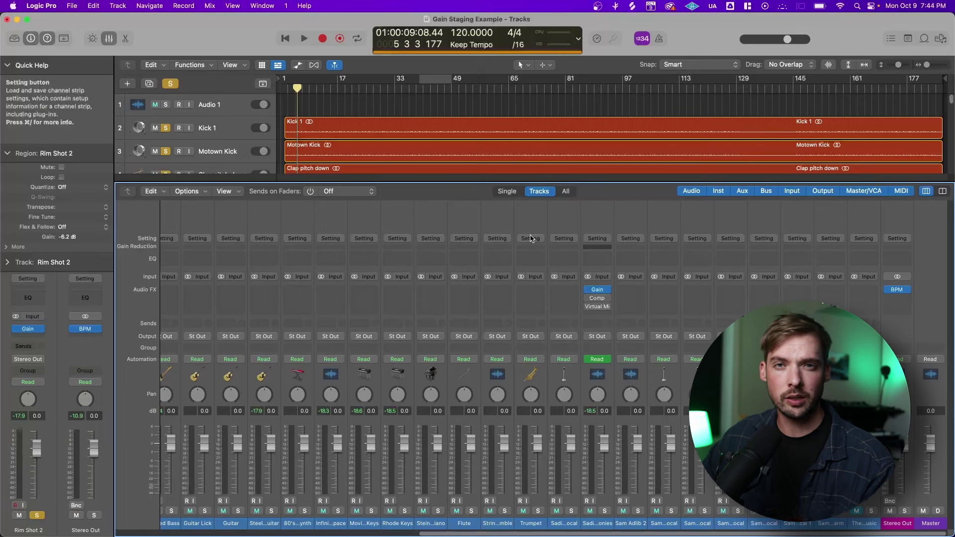
- Lower a vocal channel's fader in the Mixer, then hide the Mixer
drag(570, 443, 571, 472)
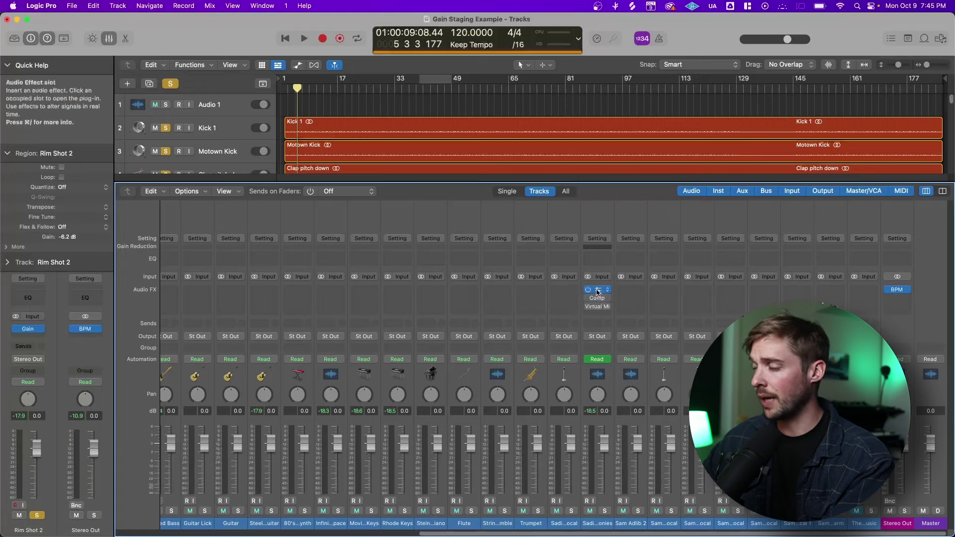
key(x)
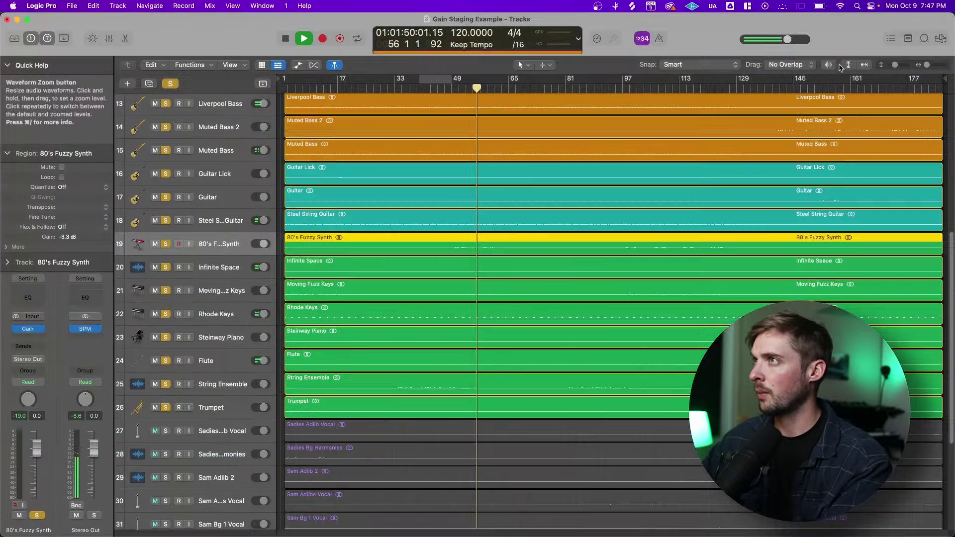
- Make the region waveforms much taller with Waveform Zoom and play the rough mix
click(828, 66)
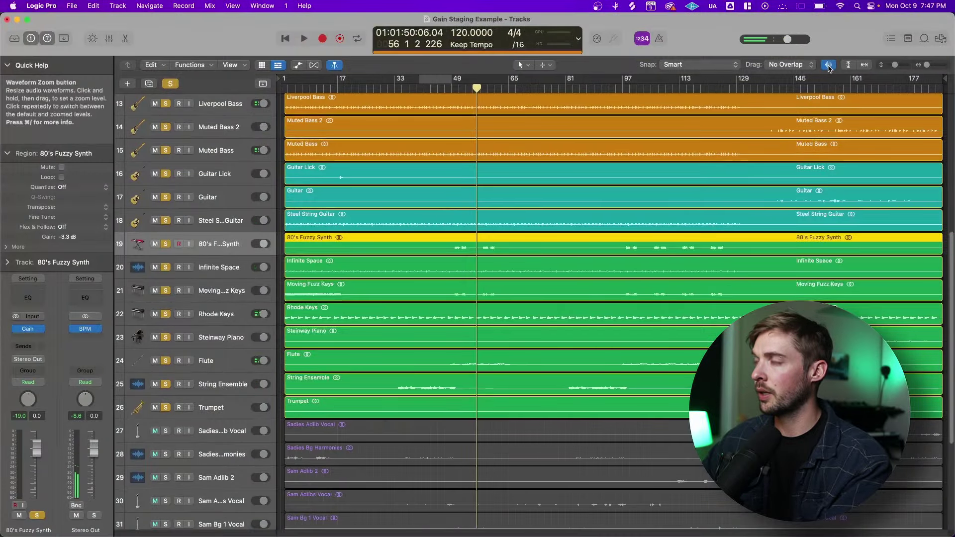
drag(828, 68, 829, 20)
key(space)
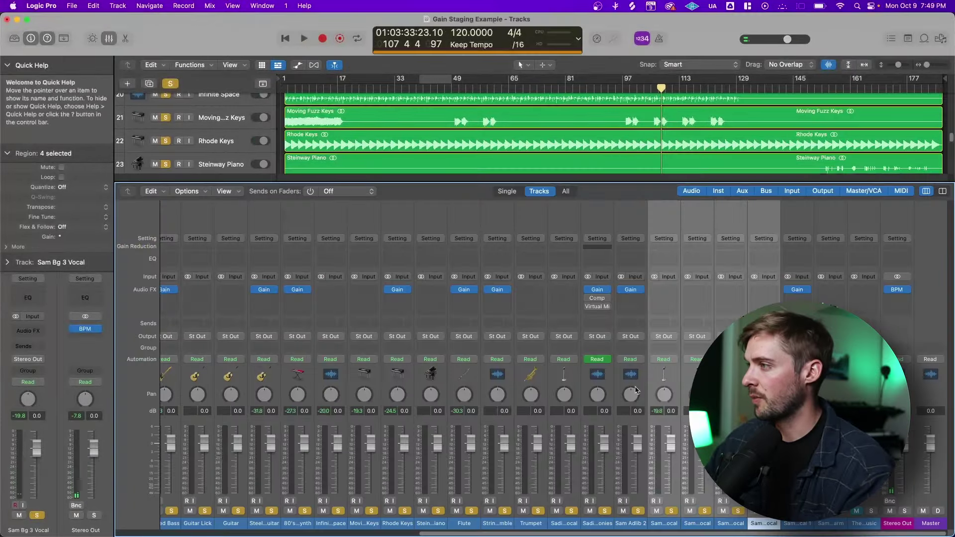
- Hide the Mixer, deselect the four vocal regions, and select the Sam Bg 2 Vocal track
scroll(359, 454, left, 4)
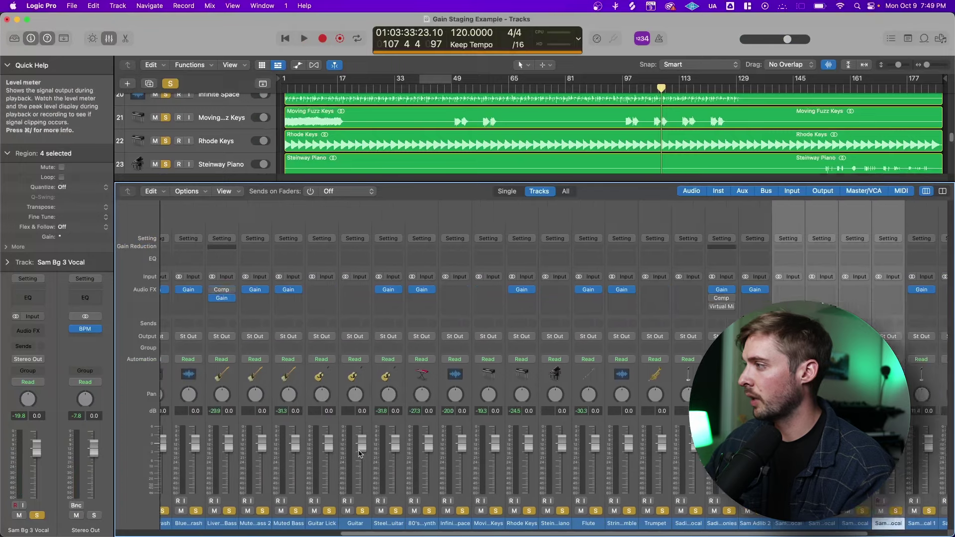
scroll(358, 453, right, 3)
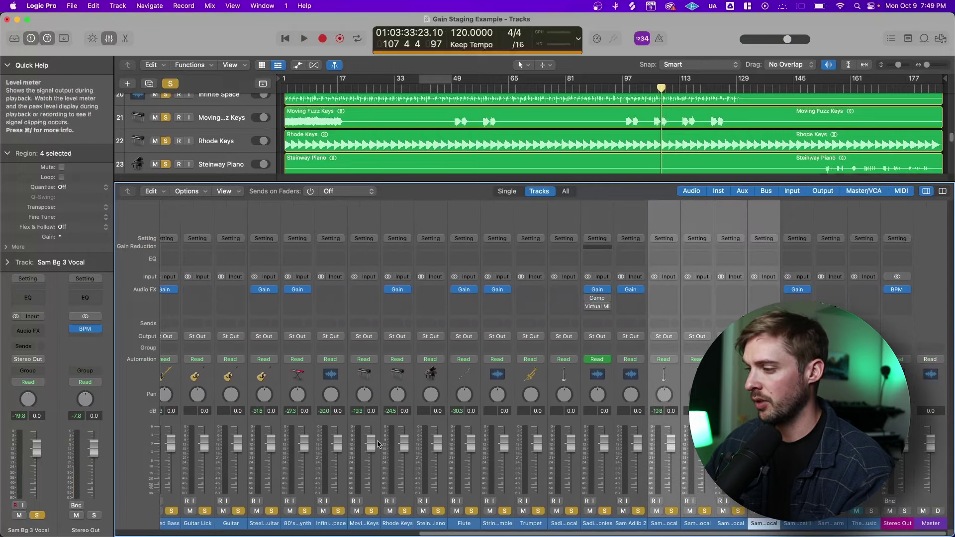
key(x)
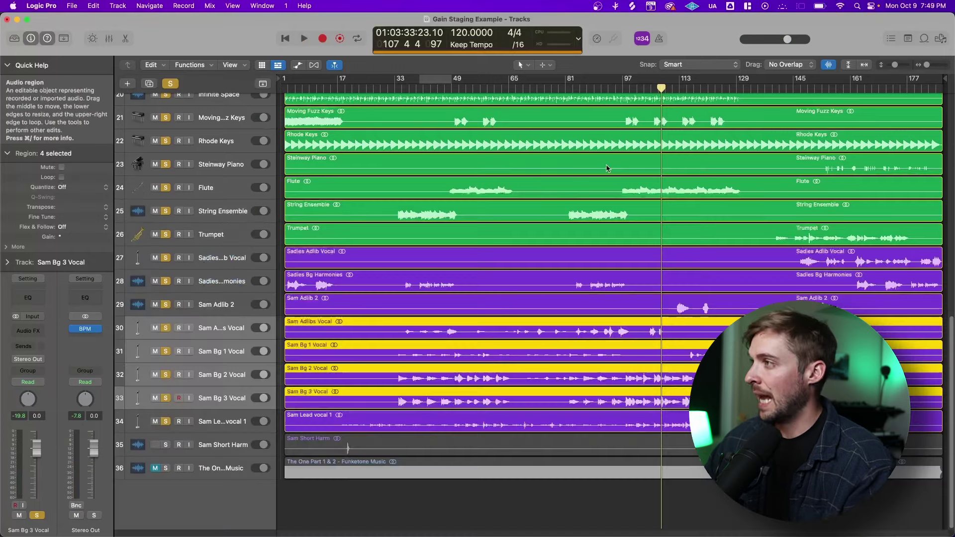
click(563, 500)
click(226, 371)
- Insert a stereo Virtual Mix Rack after Gain on the Sam Lead vocal 1 track
click(238, 355)
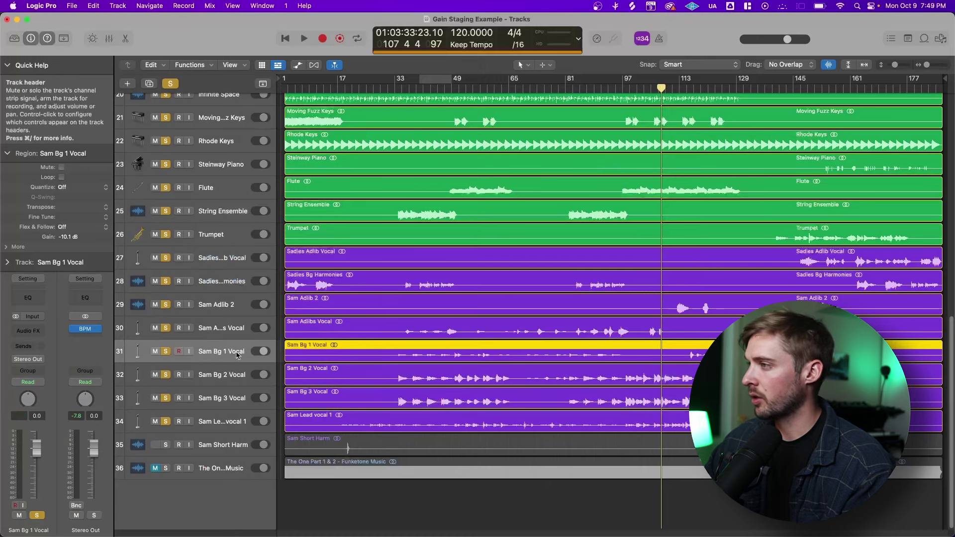
click(235, 421)
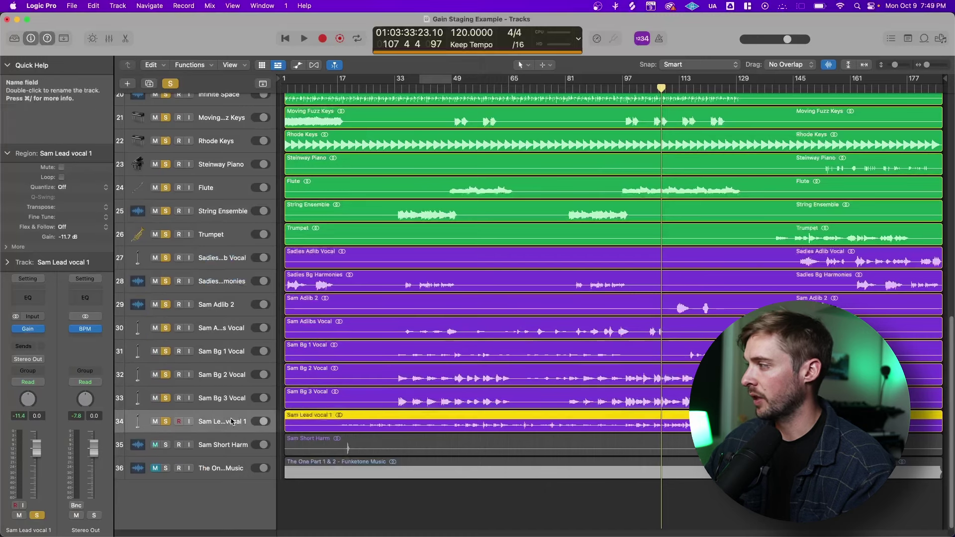
click(35, 338)
mouse_move(55, 381)
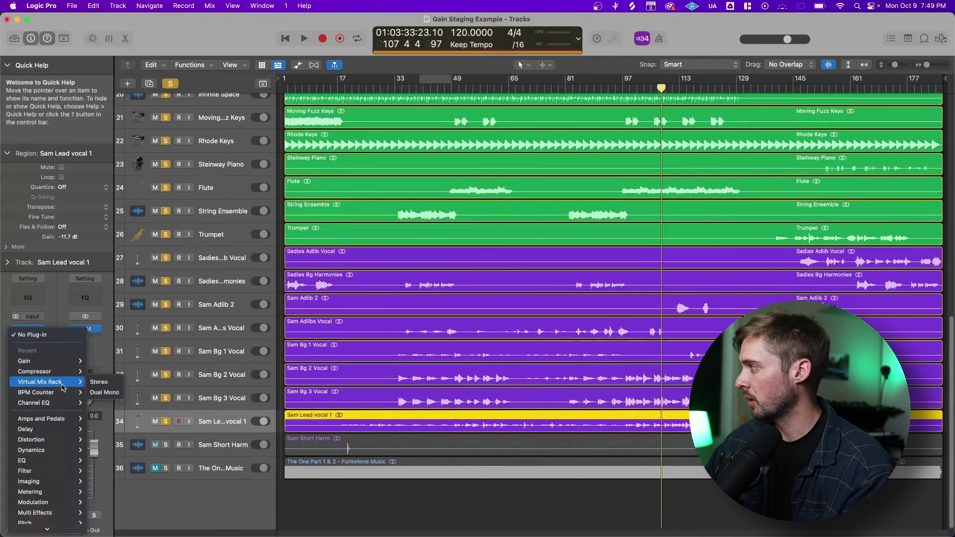
click(99, 383)
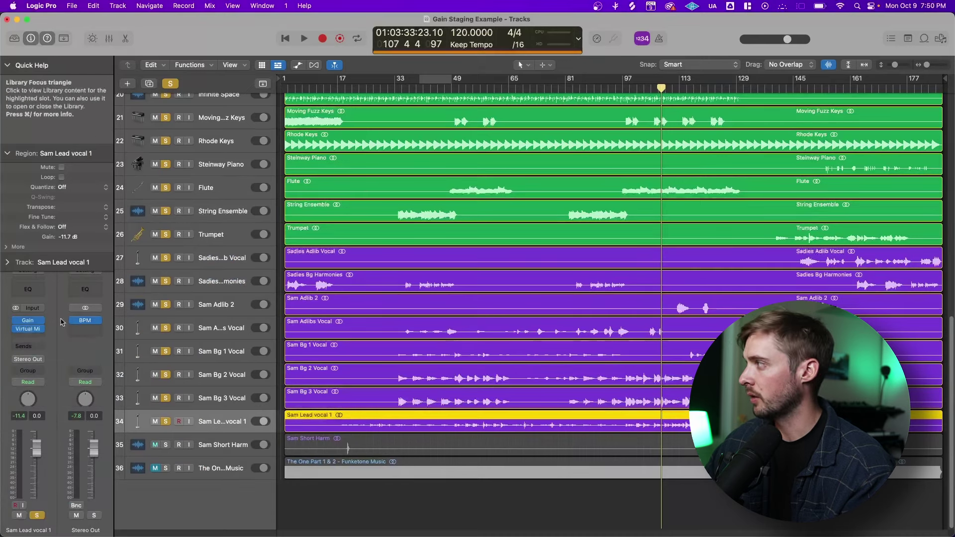
- Open the Virtual Mix Rack, audition the lead vocal briefly, then close the window
click(28, 328)
key(space)
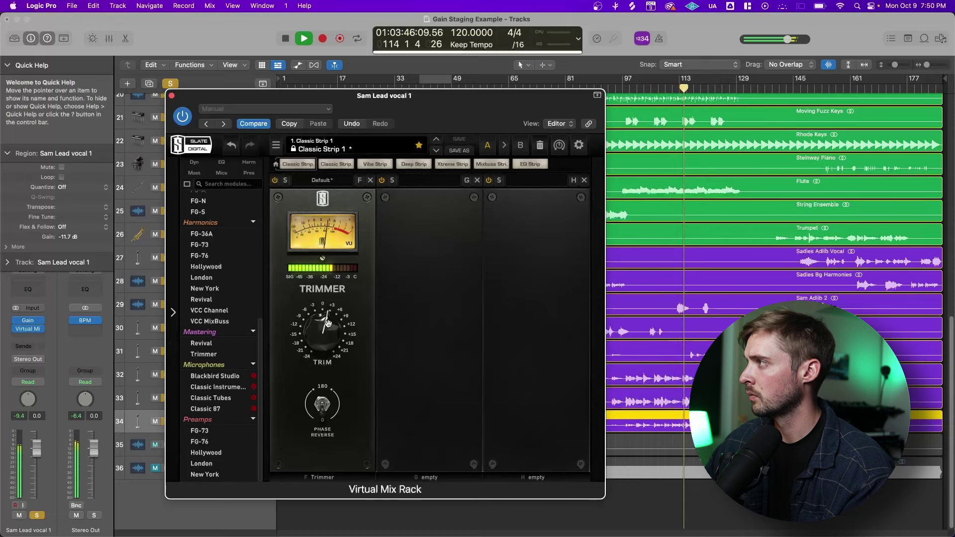
key(space)
click(171, 96)
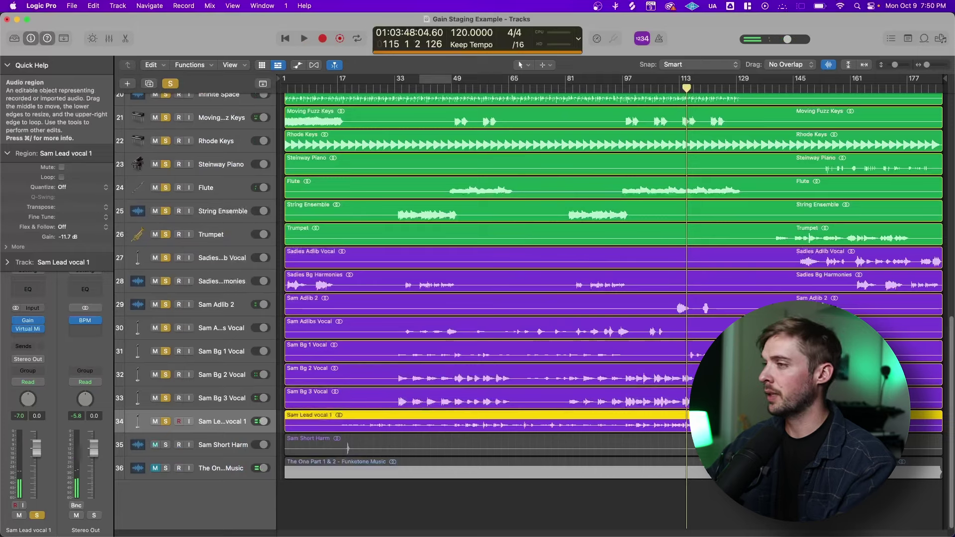
scroll(497, 298, up, 2)
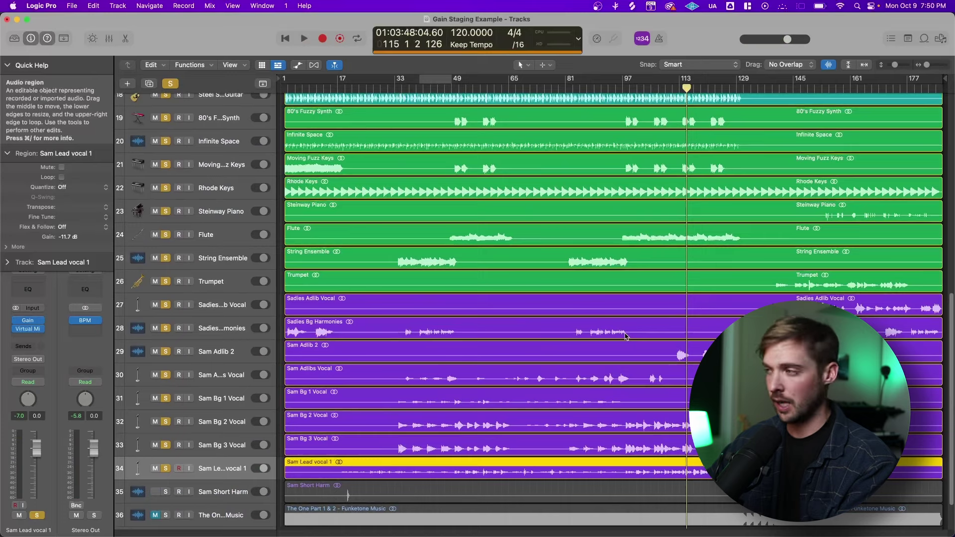
scroll(600, 378, down, 2)
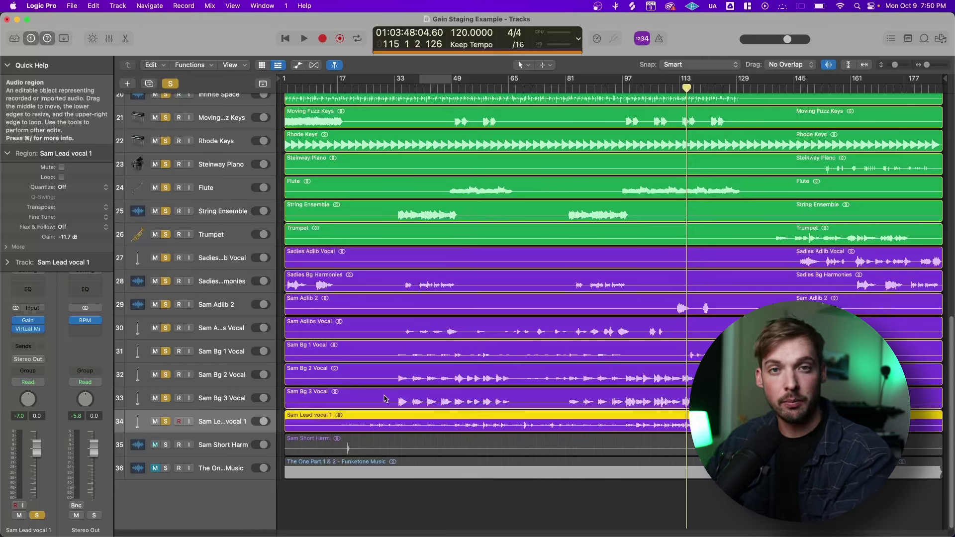
- Show the Mixer and play the rough mix, checking Stereo Out peaks around -15.2 dB
key(x)
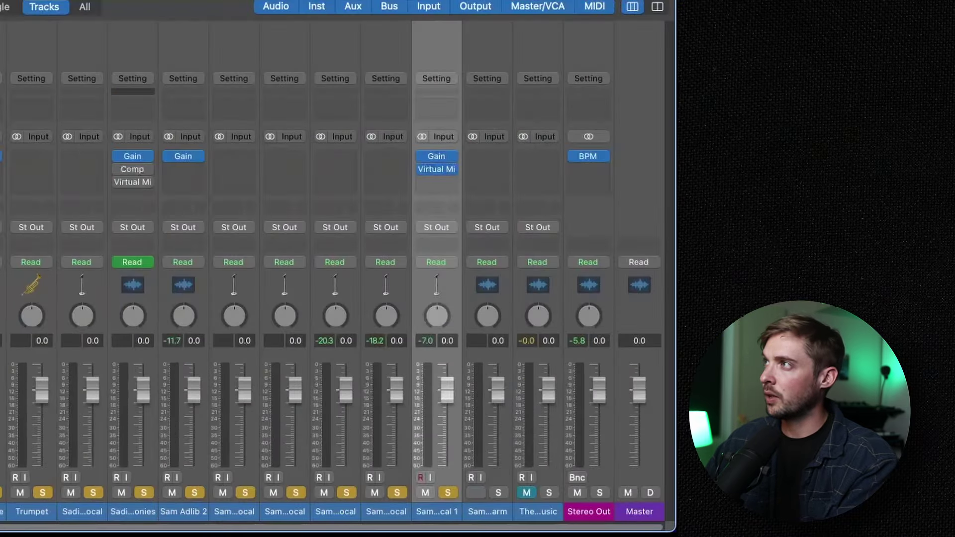
key(space)
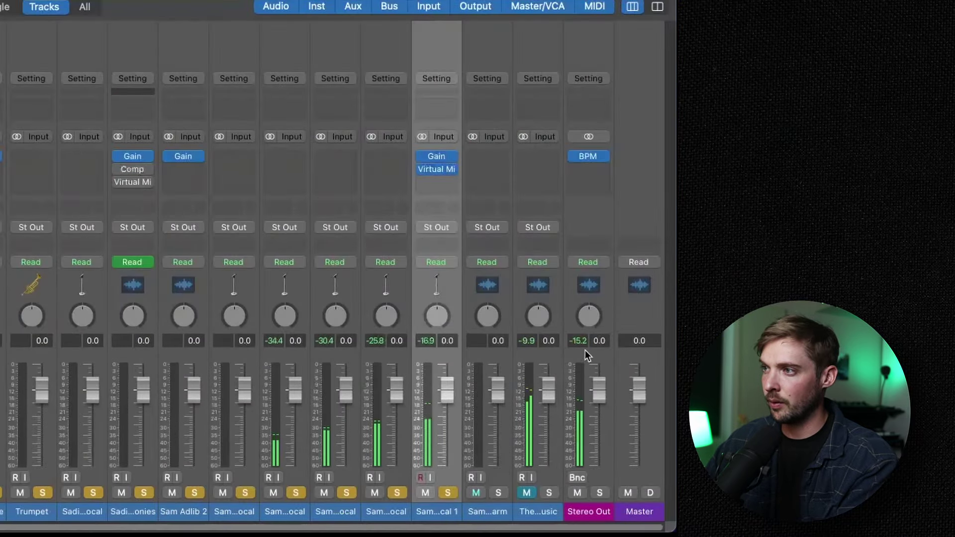